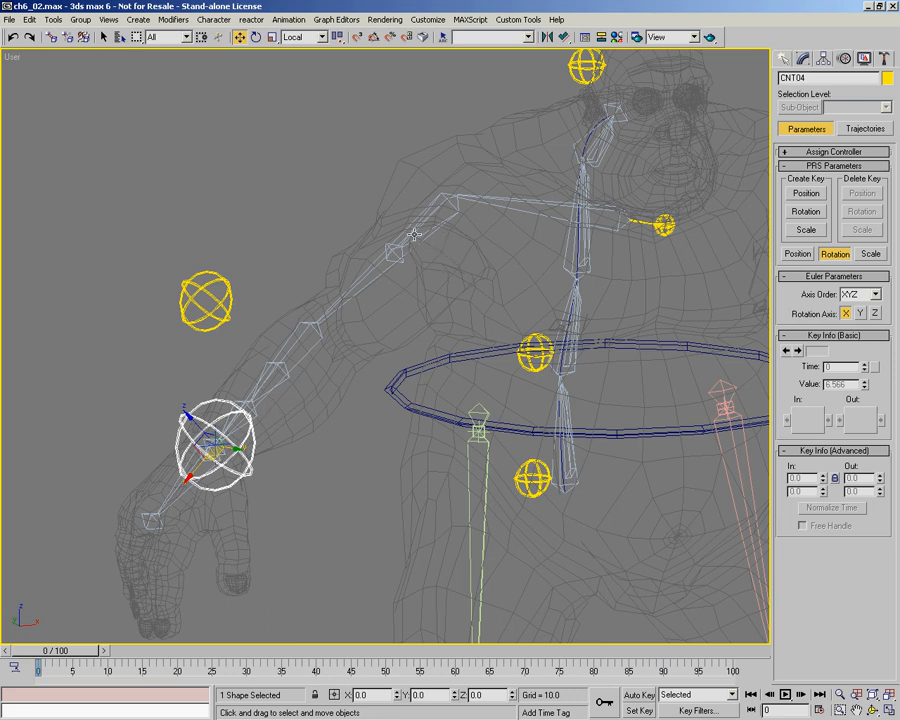
Try rotating the forearm bone Bone36 just above the wrist control
{"action": "left_click", "coordinate": [259, 419]}
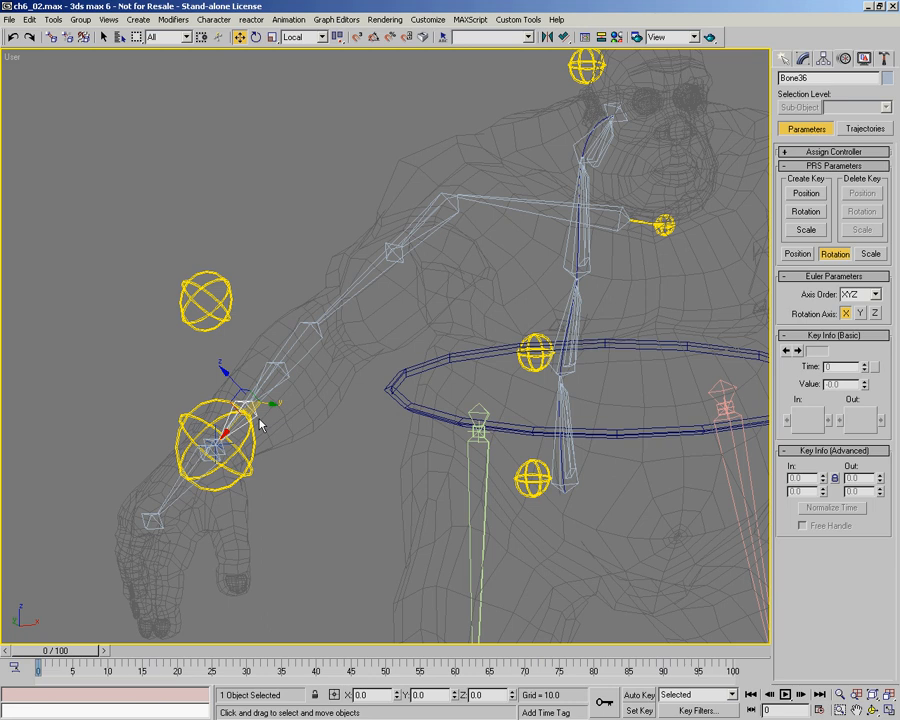
{"action": "key", "text": "alt+z"}
{"action": "left_click_drag", "start_coordinate": [185, 467], "coordinate": [207, 431]}
{"action": "key", "text": "ctrl+p"}
{"action": "left_click_drag", "start_coordinate": [281, 415], "coordinate": [339, 382]}
{"action": "key", "text": "w"}
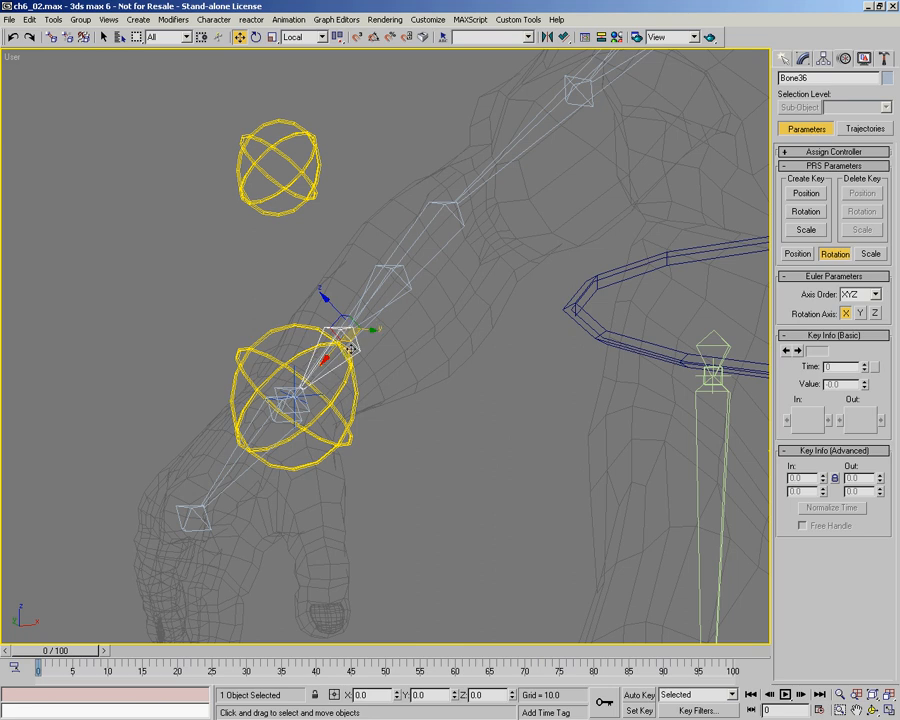
{"action": "right_click", "coordinate": [352, 352]}
{"action": "left_click", "coordinate": [378, 380]}
{"action": "left_click_drag", "start_coordinate": [358, 317], "coordinate": [306, 338]}
{"action": "right_click", "coordinate": [306, 338]}
Try rotating the hand bone Bone10
{"action": "left_click", "coordinate": [285, 402]}
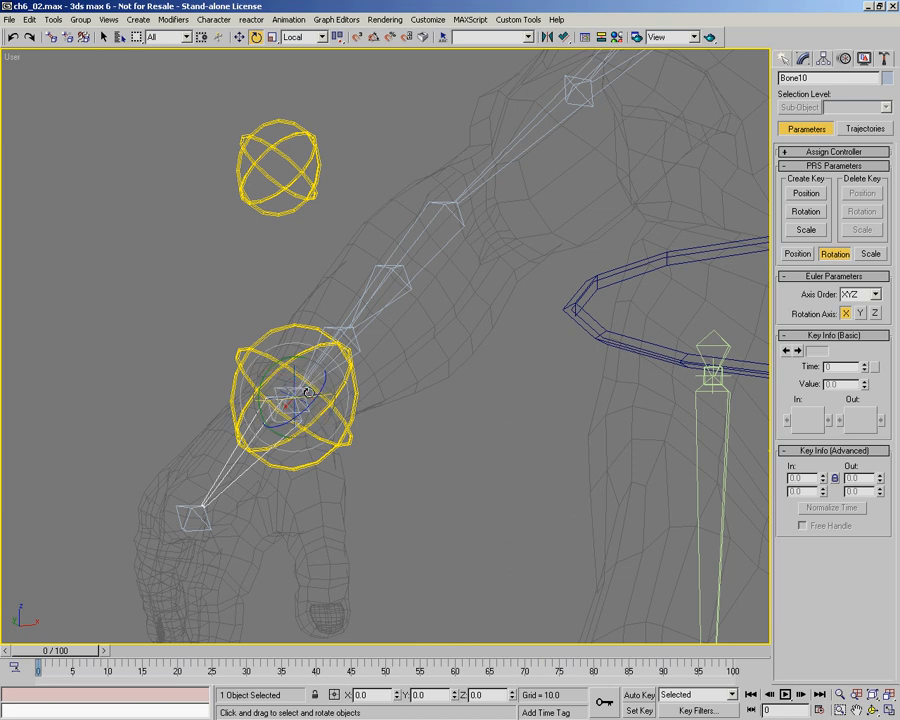
{"action": "left_click_drag", "start_coordinate": [290, 377], "coordinate": [266, 372]}
{"action": "right_click", "coordinate": [266, 372]}
Try rotating the wrist control CNT04 to test its effect on the arm and hand bones
{"action": "scroll", "coordinate": [255, 400], "scroll_direction": "up", "scroll_amount": 2}
{"action": "left_click", "coordinate": [458, 468]}
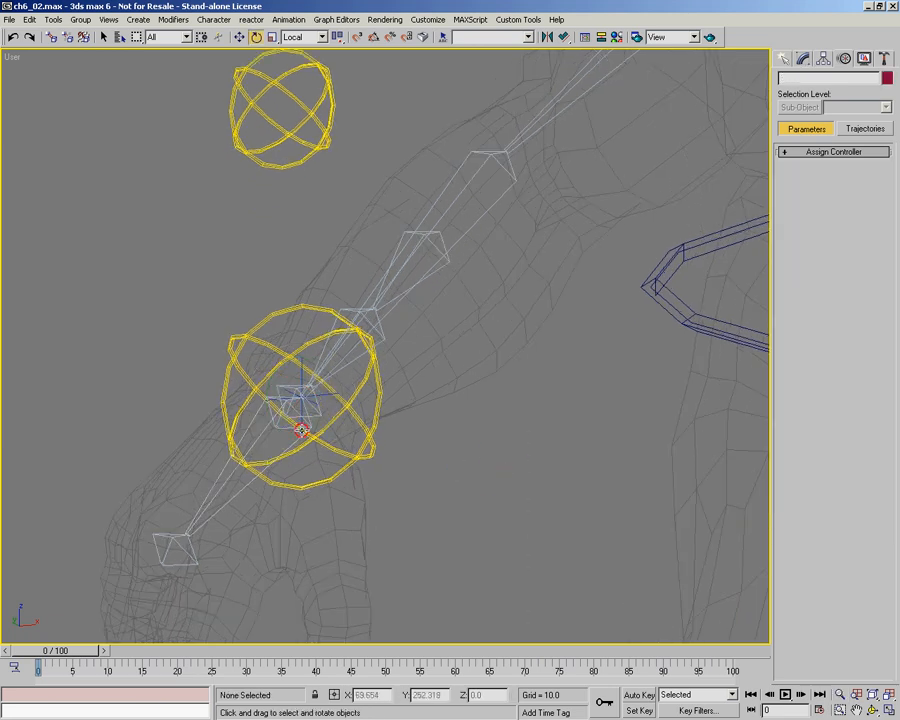
{"action": "left_click", "coordinate": [344, 401]}
{"action": "left_click", "coordinate": [294, 401]}
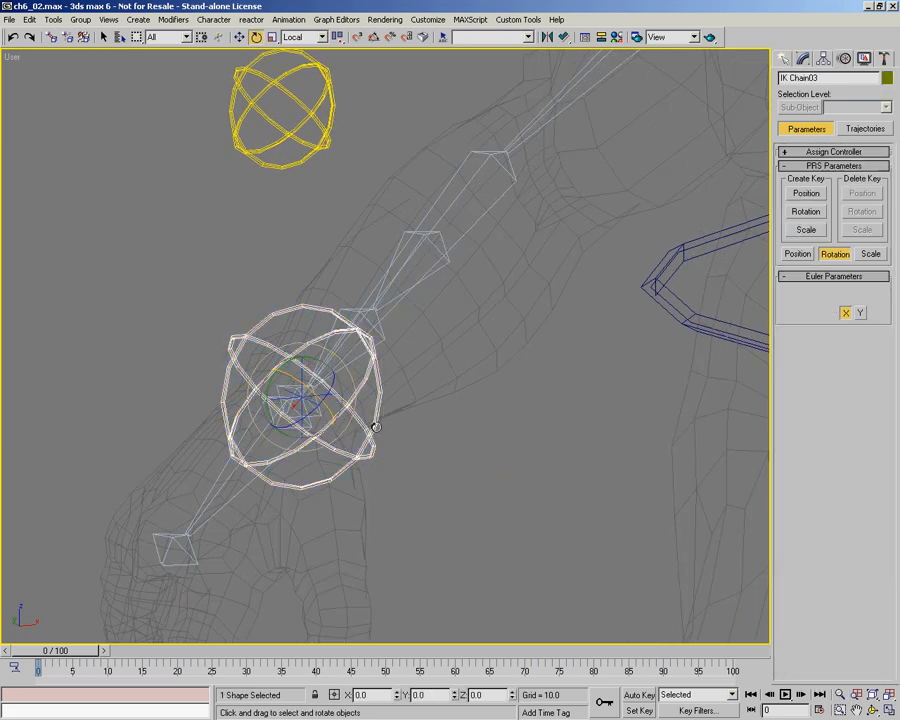
{"action": "left_click_drag", "start_coordinate": [294, 401], "coordinate": [313, 378]}
{"action": "right_click", "coordinate": [313, 378]}
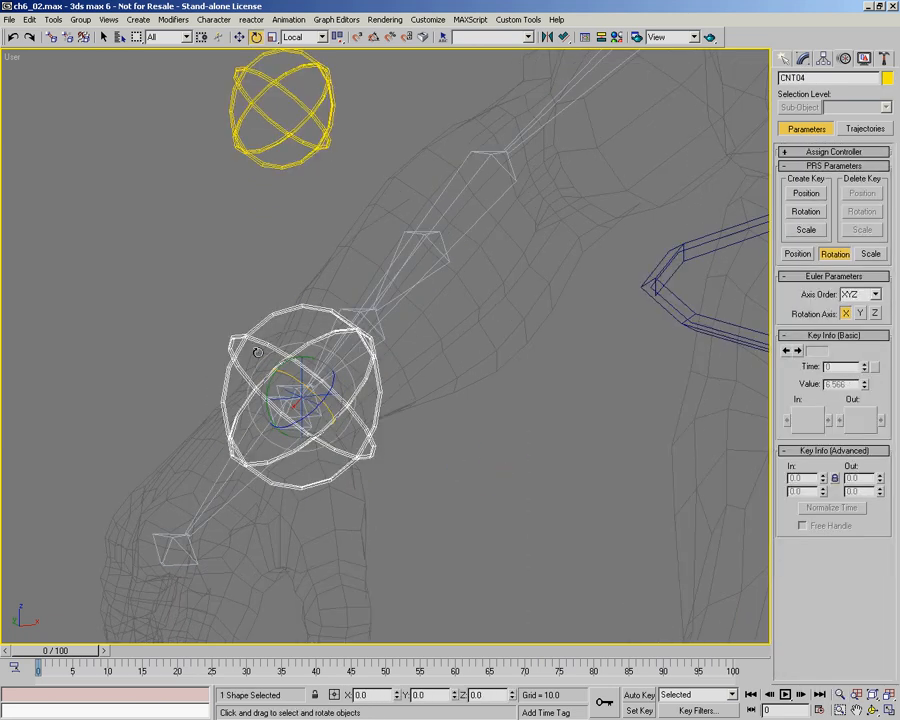
Add an Orientation Constraint to the small wrist bone Bone09, targeting the wrist control CNT04
{"action": "left_click", "coordinate": [257, 440]}
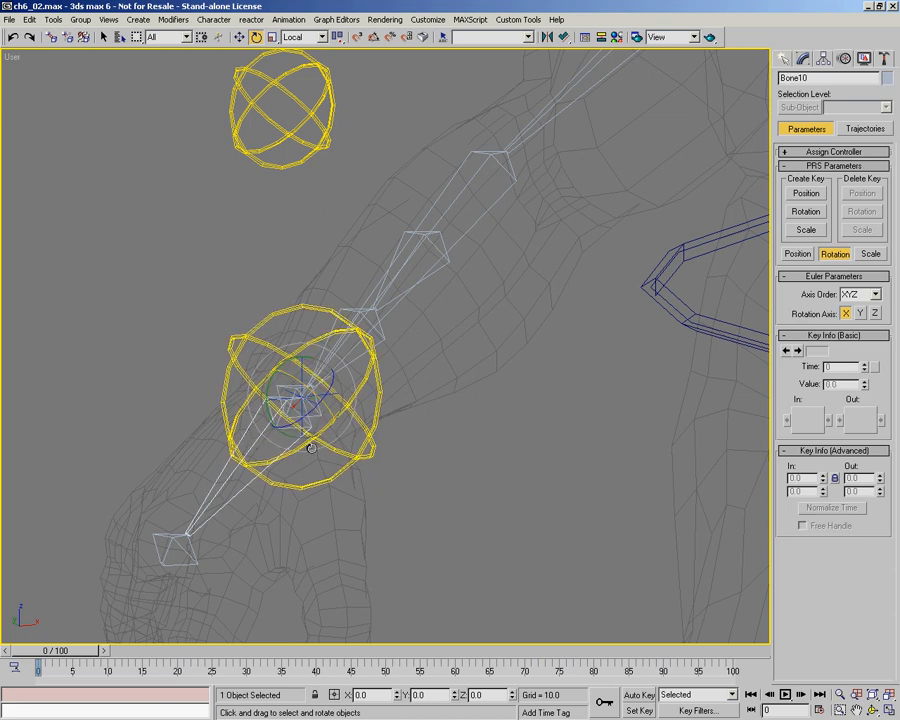
{"action": "left_click", "coordinate": [286, 410]}
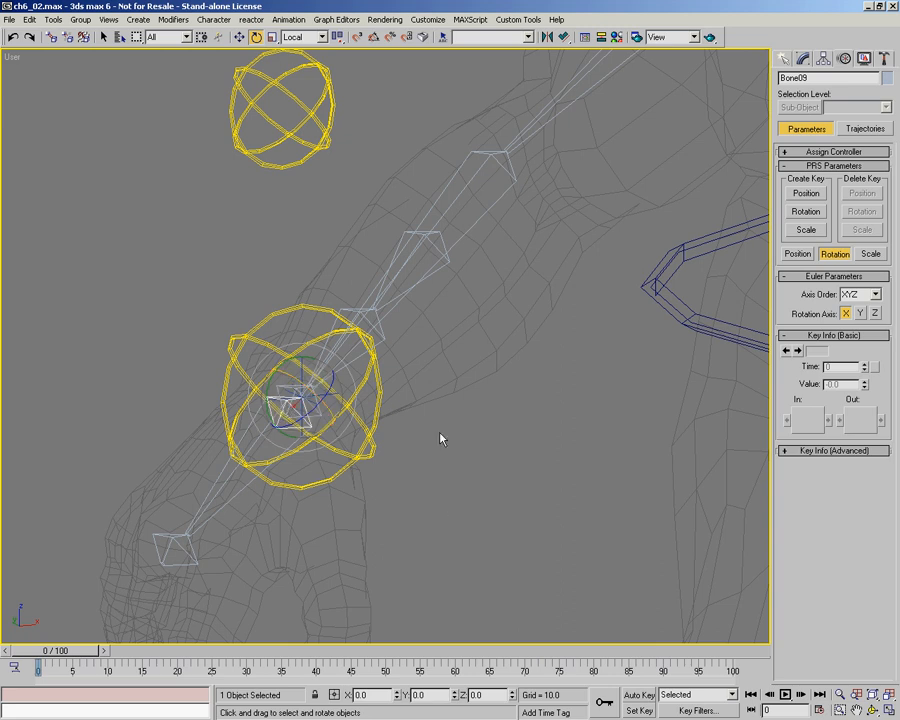
{"action": "left_click", "coordinate": [289, 19]}
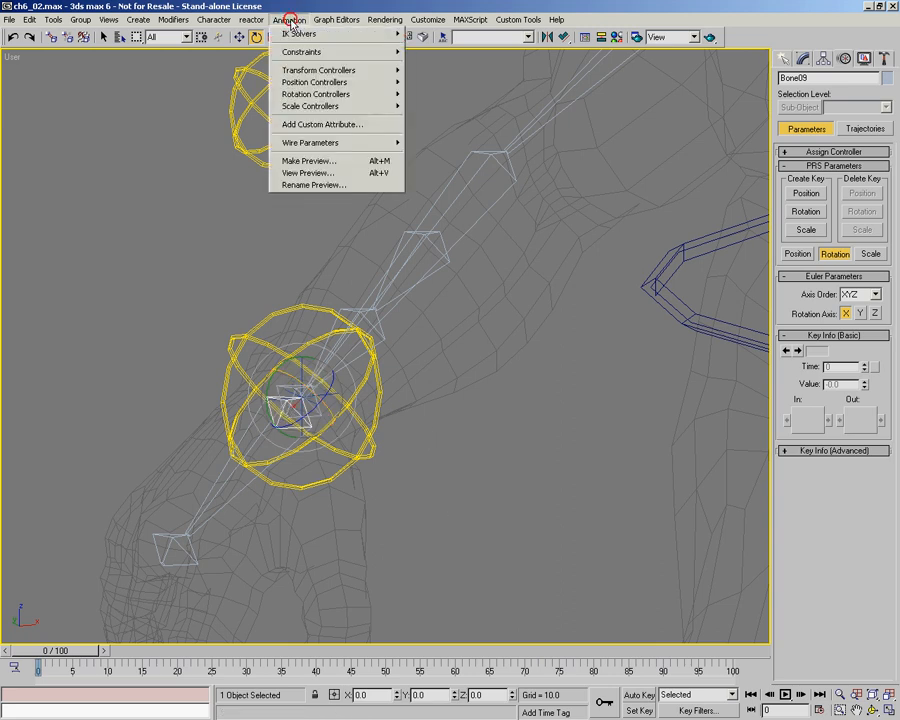
{"action": "mouse_move", "coordinate": [330, 51]}
{"action": "left_click", "coordinate": [446, 142]}
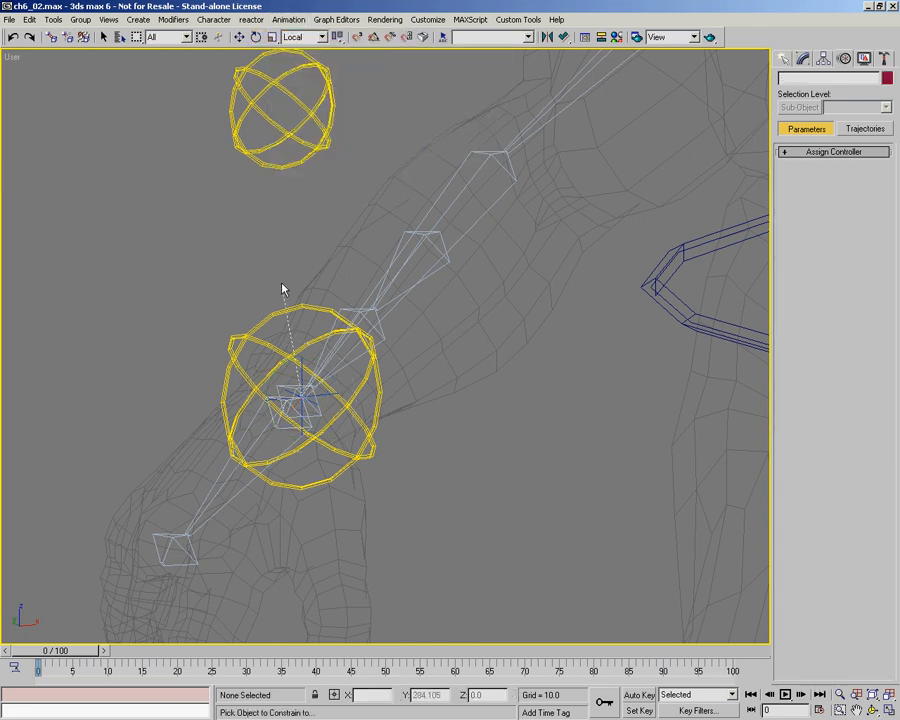
{"action": "left_click", "coordinate": [334, 327]}
Test-rotate the wrist control CNT04 to check the orientation-constrained wrist bone and hand
{"action": "right_click", "coordinate": [460, 476]}
{"action": "left_click", "coordinate": [476, 507]}
{"action": "left_click", "coordinate": [308, 356]}
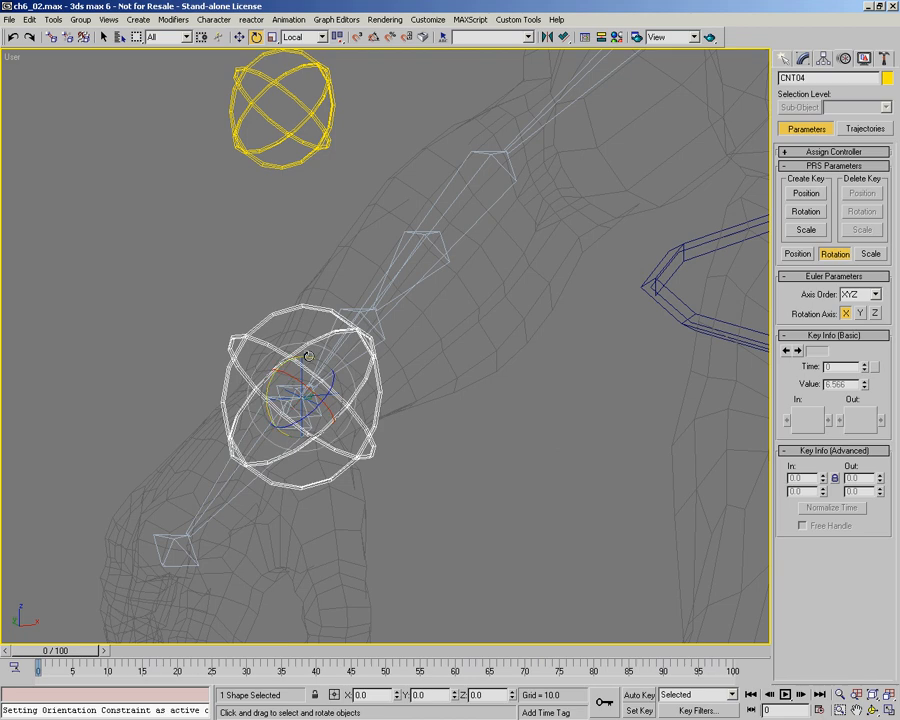
{"action": "mouse_move", "coordinate": [313, 390]}
{"action": "left_mouse_down"}
{"action": "mouse_move", "coordinate": [249, 394]}
{"action": "mouse_move", "coordinate": [300, 360]}
{"action": "mouse_move", "coordinate": [276, 362]}
{"action": "mouse_move", "coordinate": [300, 412]}
{"action": "mouse_move", "coordinate": [254, 346]}
{"action": "mouse_move", "coordinate": [238, 352]}
{"action": "mouse_move", "coordinate": [280, 370]}
{"action": "mouse_move", "coordinate": [231, 347]}
{"action": "mouse_move", "coordinate": [313, 388]}
{"action": "mouse_move", "coordinate": [262, 356]}
{"action": "mouse_move", "coordinate": [300, 380]}
{"action": "left_mouse_up"}
Examine the forearm bone Bone36, hand bone Bone10, wrist control CNT04 and waist circle from several angles
{"action": "left_click", "coordinate": [384, 339]}
{"action": "left_click_drag", "start_coordinate": [404, 322], "coordinate": [406, 350]}
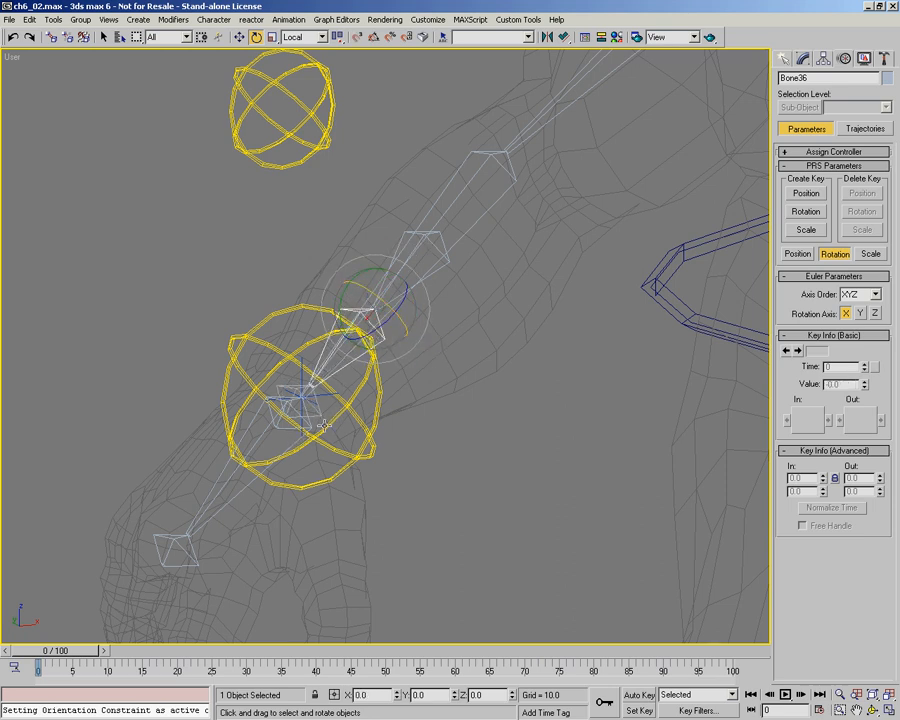
{"action": "left_click", "coordinate": [266, 436]}
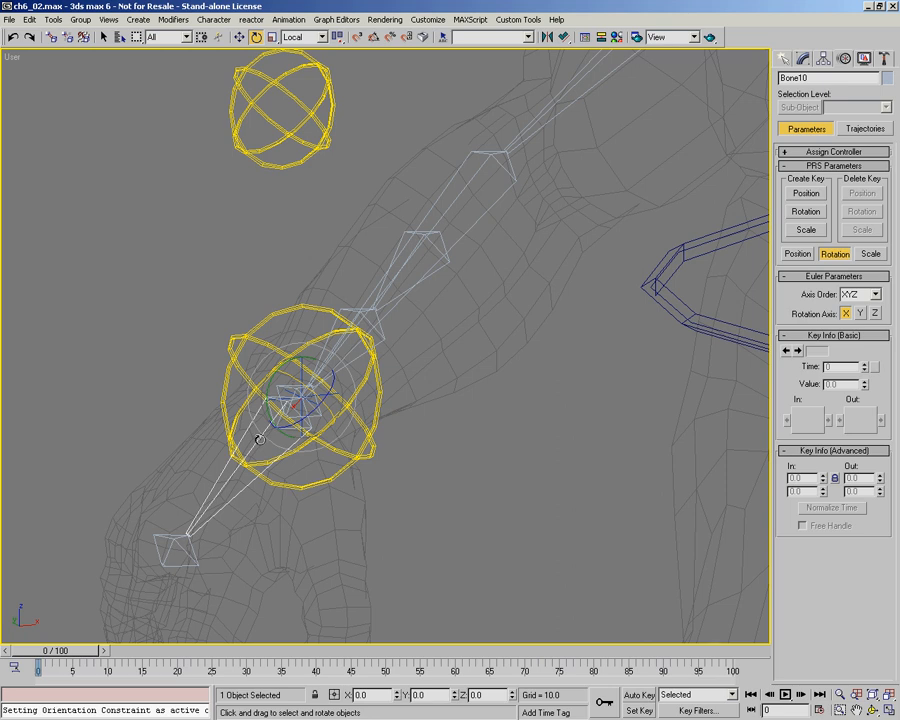
{"action": "left_click", "coordinate": [333, 393]}
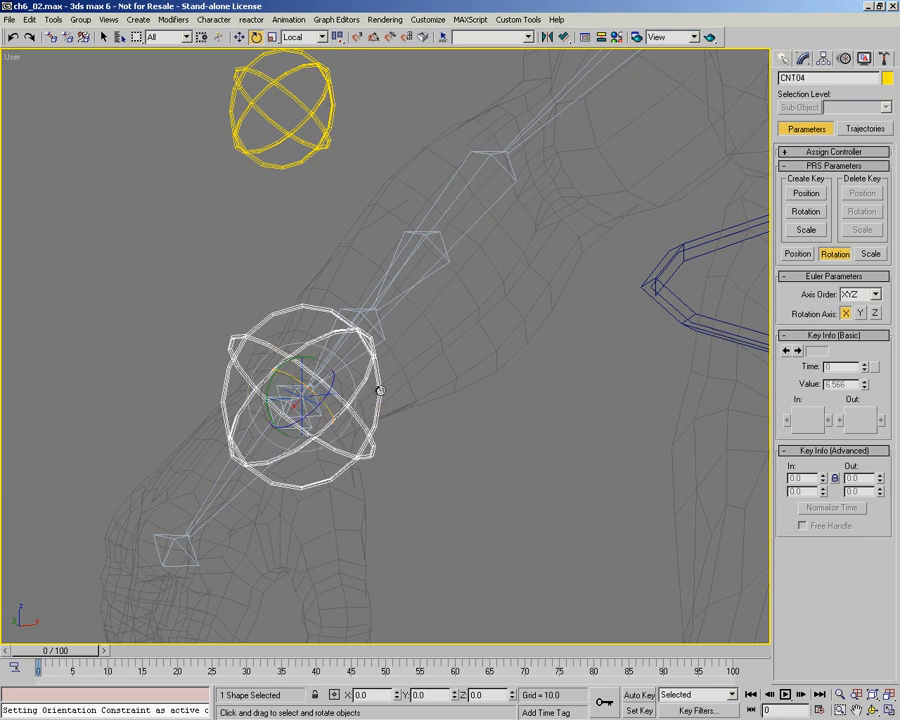
{"action": "middle_click_drag", "start_coordinate": [298, 394], "coordinate": [227, 360]}
{"action": "scroll", "coordinate": [227, 360], "scroll_direction": "down", "scroll_amount": 2}
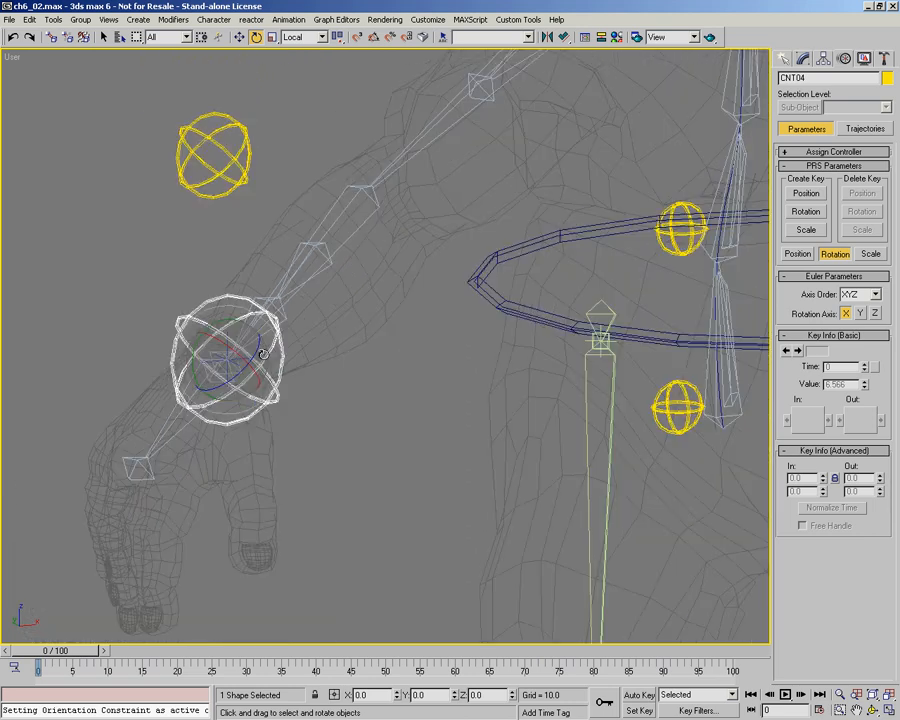
{"action": "left_click", "coordinate": [502, 306]}
{"action": "middle_click_drag", "start_coordinate": [351, 366], "coordinate": [310, 372]}
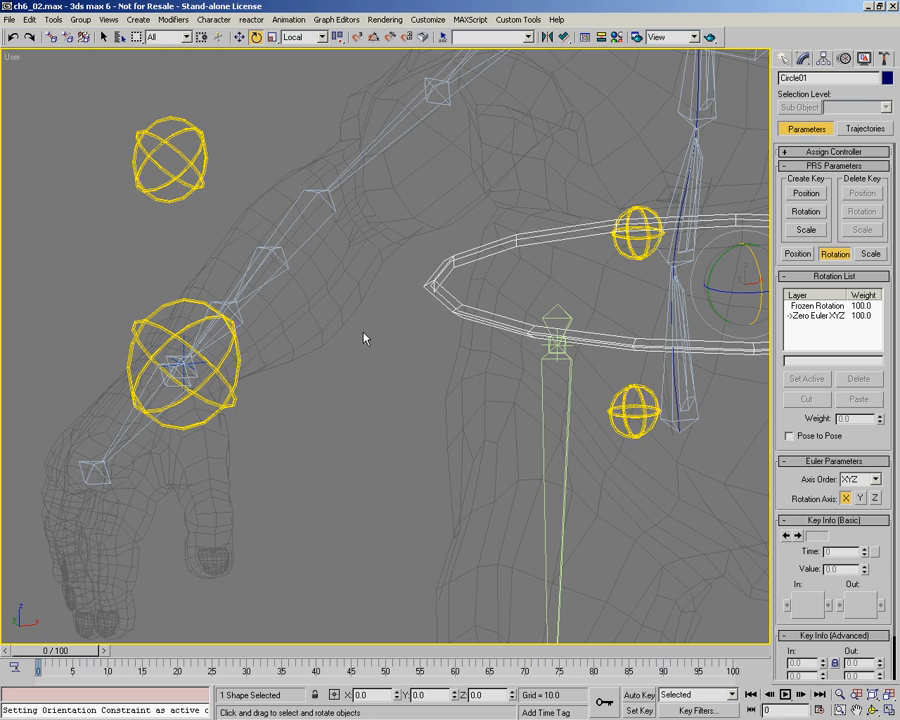
{"action": "left_click", "coordinate": [232, 392]}
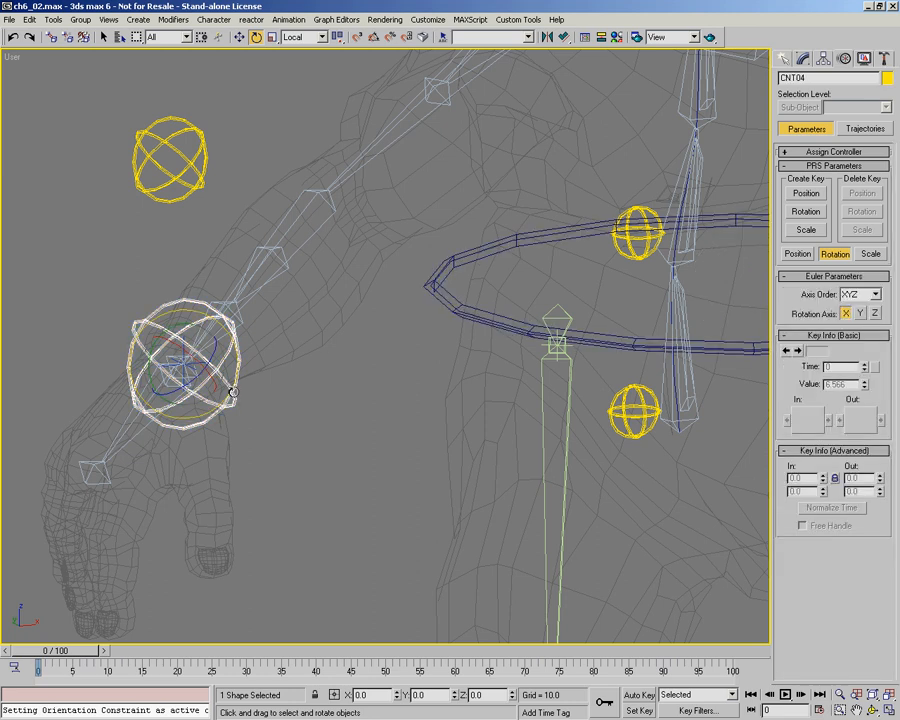
{"action": "middle_click_drag", "start_coordinate": [348, 416], "coordinate": [318, 395], "text": "alt"}
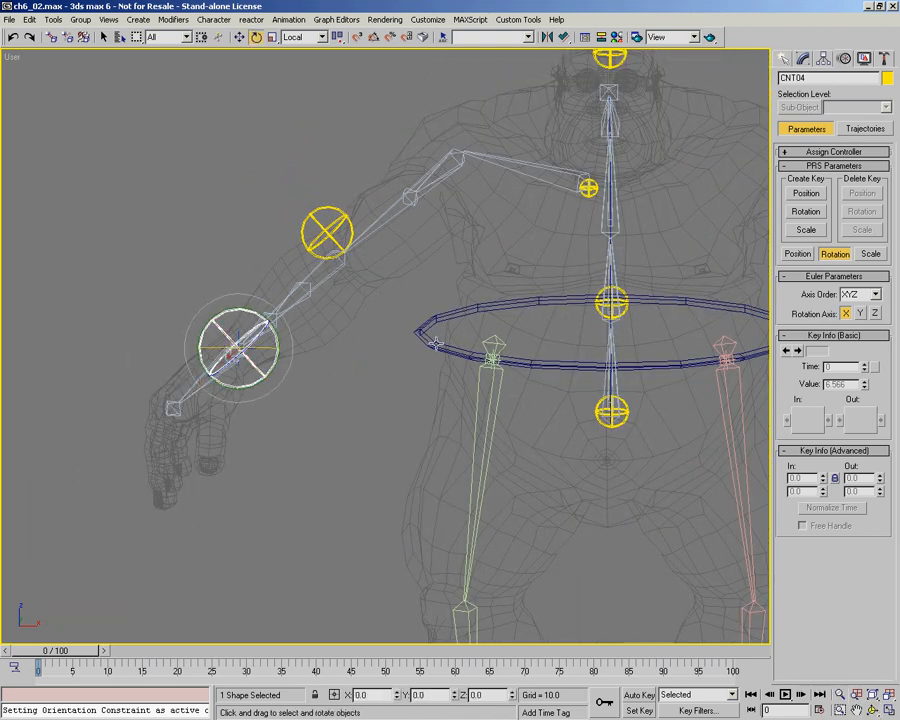
{"action": "left_click", "coordinate": [488, 352]}
{"action": "left_click", "coordinate": [271, 353]}
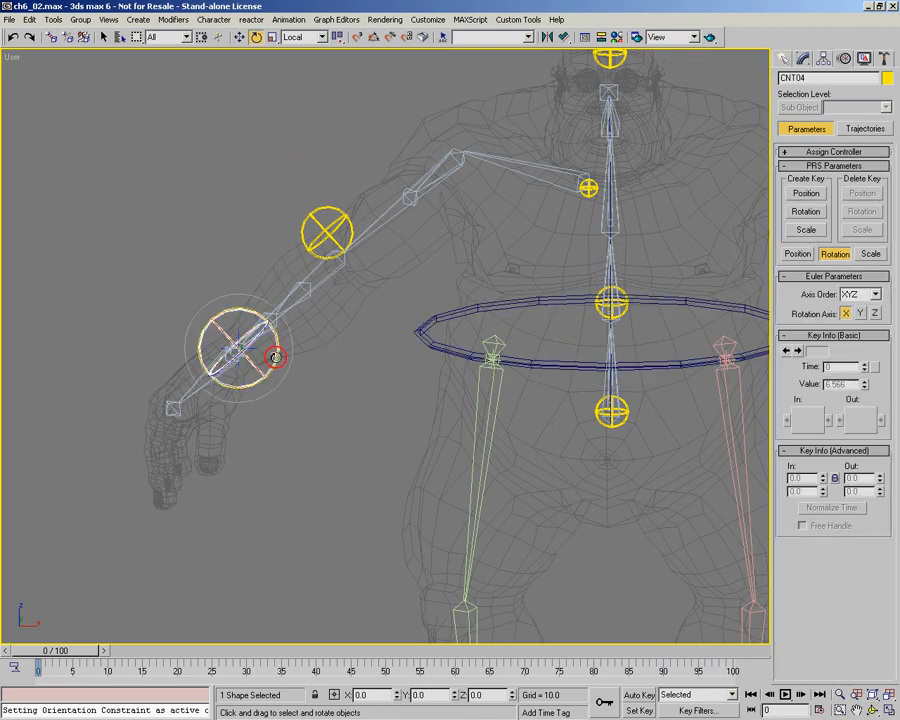
{"action": "left_click", "coordinate": [436, 343]}
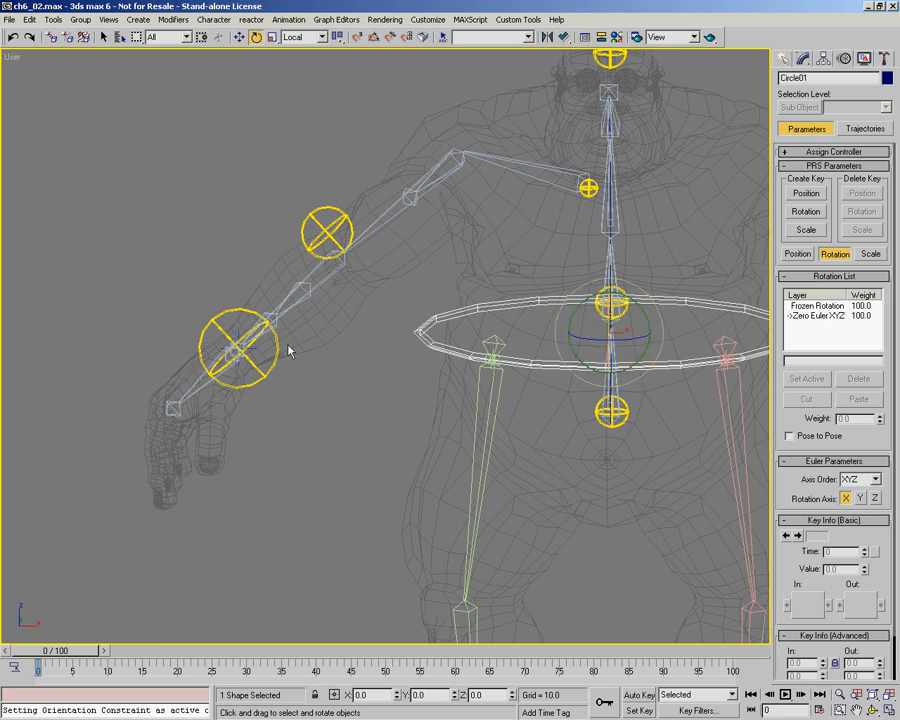
{"action": "scroll", "coordinate": [226, 349], "scroll_direction": "up", "scroll_amount": 5}
{"action": "left_click", "coordinate": [329, 350]}
{"action": "middle_click_drag", "start_coordinate": [356, 373], "coordinate": [338, 350], "text": "alt"}
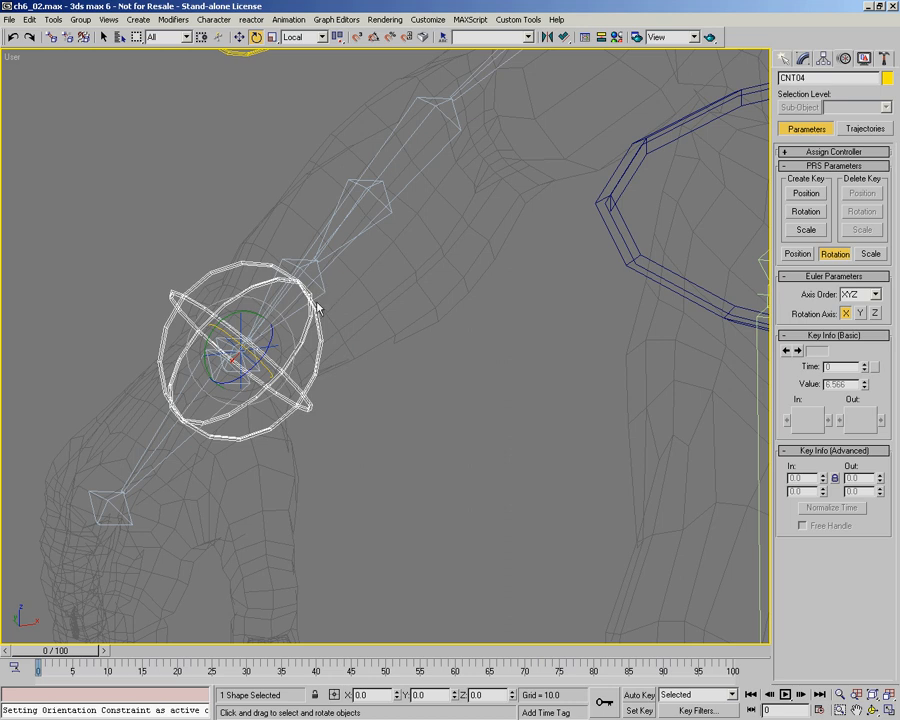
{"action": "left_click", "coordinate": [191, 392]}
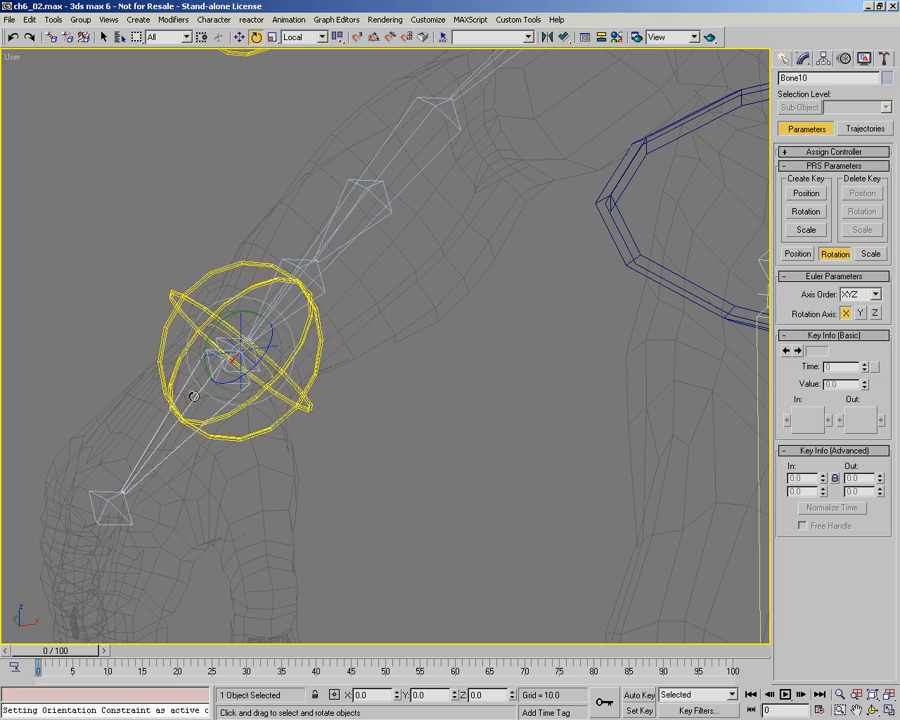
{"action": "middle_click_drag", "start_coordinate": [342, 294], "coordinate": [283, 342]}
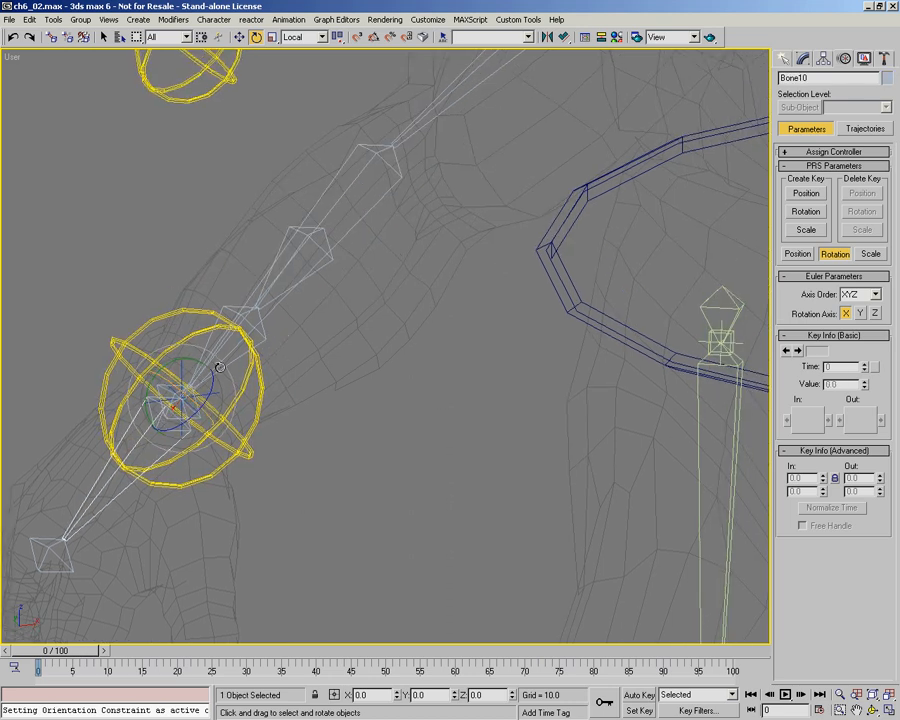
Add a LookAt Constraint to the forearm bone Bone36 targeting Bone08, and flip its LookAt axis
{"action": "left_click", "coordinate": [264, 336]}
{"action": "mouse_move", "coordinate": [325, 366]}
{"action": "middle_mouse_down", "text": "alt"}
{"action": "mouse_move", "coordinate": [331, 360]}
{"action": "mouse_move", "coordinate": [318, 358]}
{"action": "middle_mouse_up", "text": "alt"}
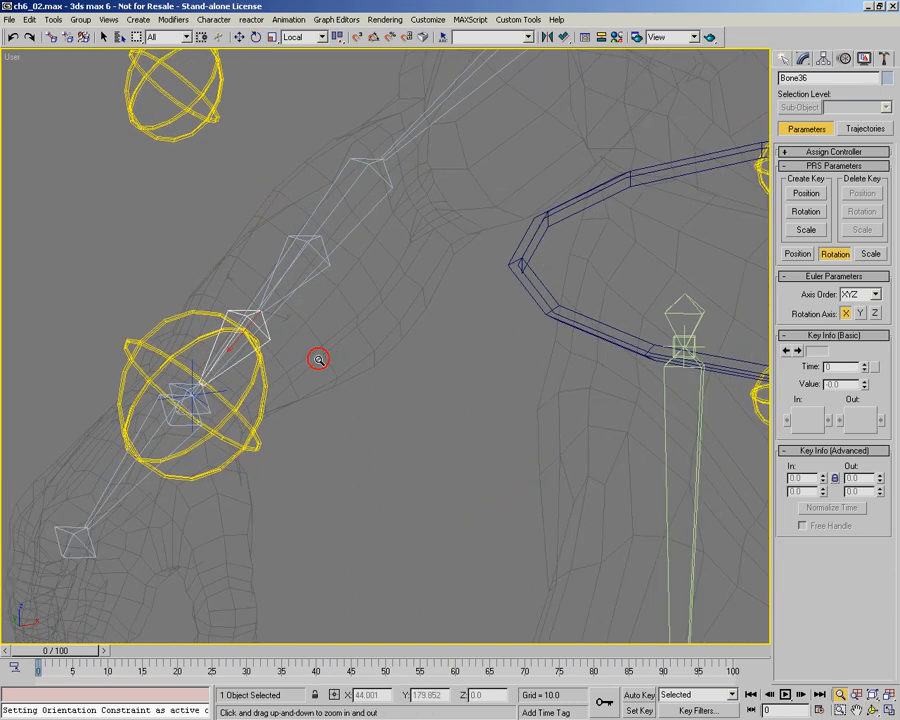
{"action": "left_click", "coordinate": [289, 19]}
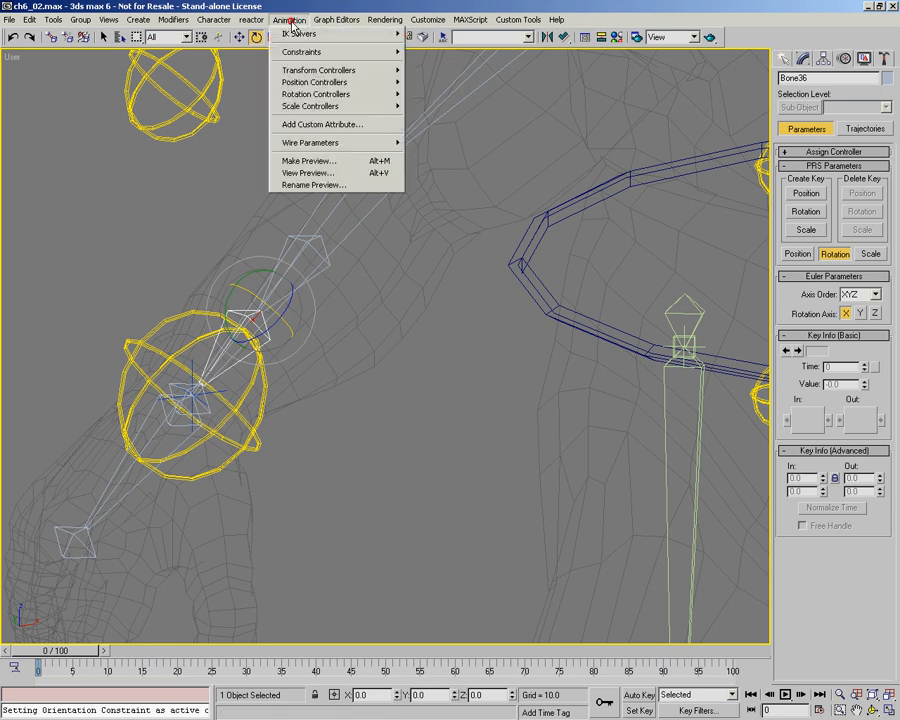
{"action": "mouse_move", "coordinate": [300, 51]}
{"action": "left_click", "coordinate": [445, 130]}
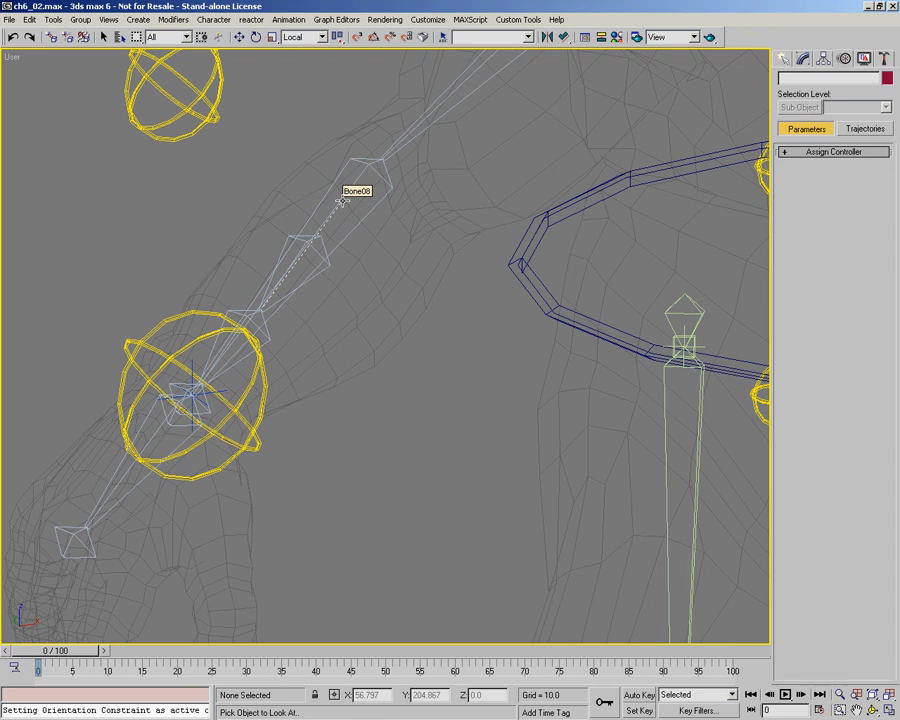
{"action": "left_click", "coordinate": [342, 201]}
{"action": "mouse_move", "coordinate": [398, 243]}
{"action": "middle_mouse_down"}
{"action": "mouse_move", "coordinate": [424, 219]}
{"action": "mouse_move", "coordinate": [399, 244]}
{"action": "middle_mouse_up"}
{"action": "scroll", "coordinate": [414, 222], "scroll_direction": "down", "scroll_amount": 2}
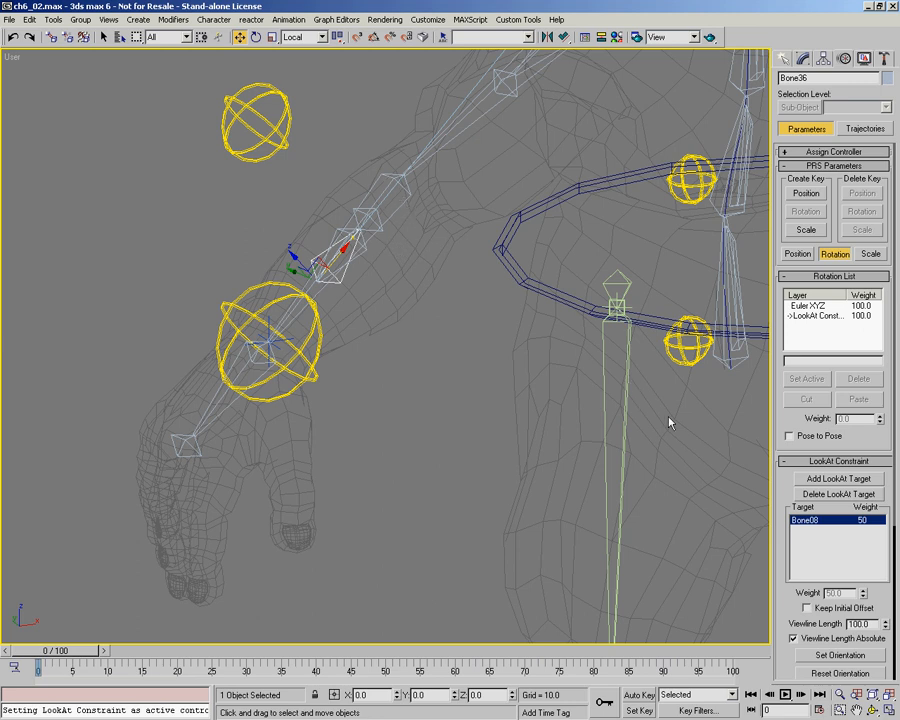
{"action": "left_click_drag", "start_coordinate": [780, 481], "coordinate": [786, 208]}
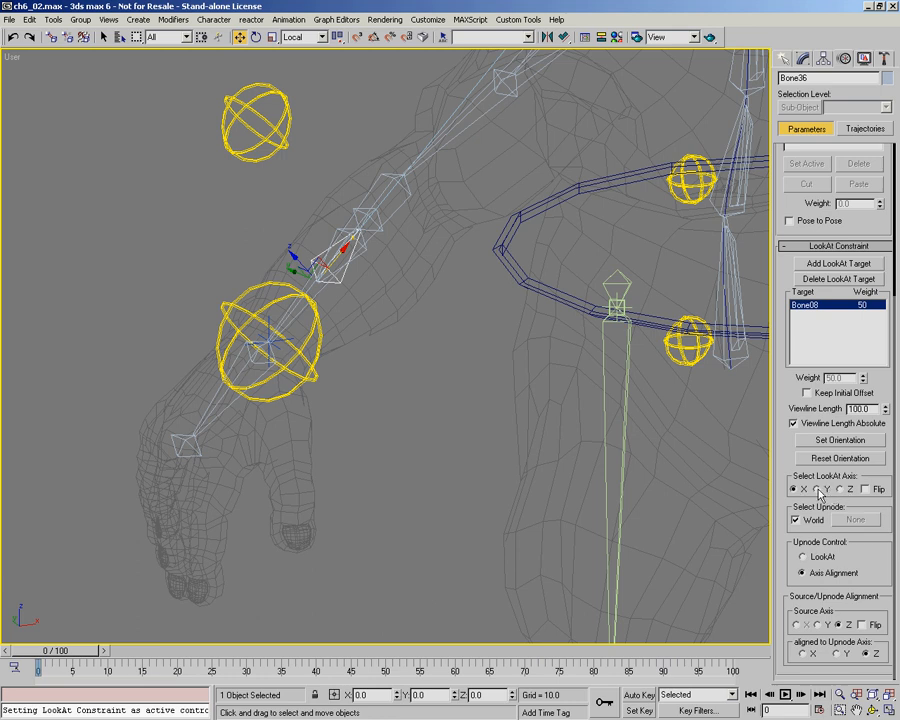
{"action": "left_click", "coordinate": [866, 489]}
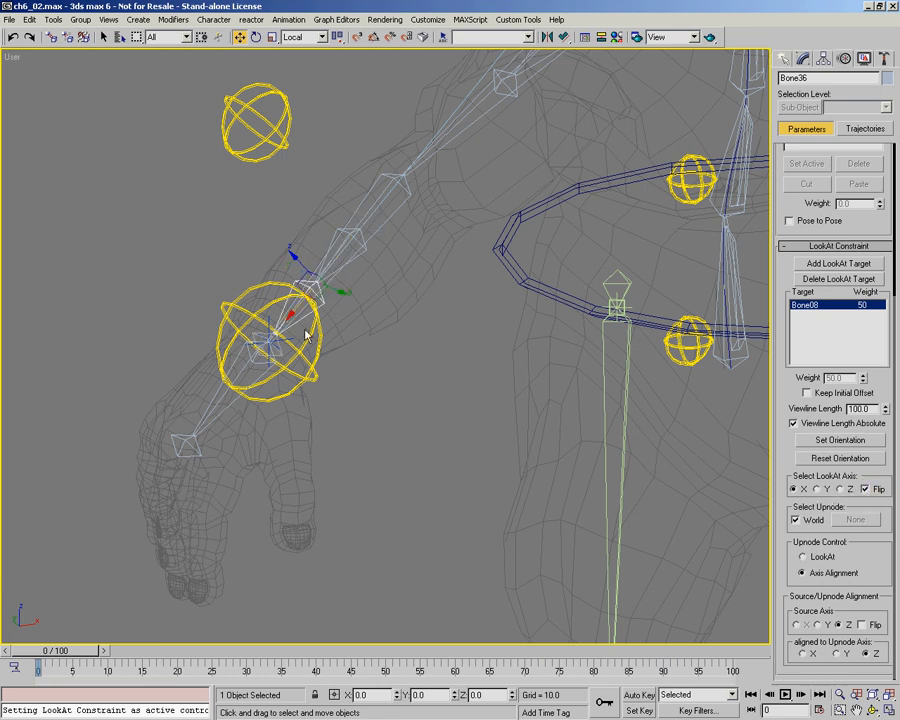
Turn off the World upnode in Bone36's LookAt Constraint and pick the hand bone Bone10 as the upnode
{"action": "middle_click_drag", "start_coordinate": [281, 301], "coordinate": [285, 316]}
{"action": "scroll", "coordinate": [285, 315], "scroll_direction": "up", "scroll_amount": 3}
{"action": "middle_click_drag", "start_coordinate": [341, 350], "coordinate": [346, 298]}
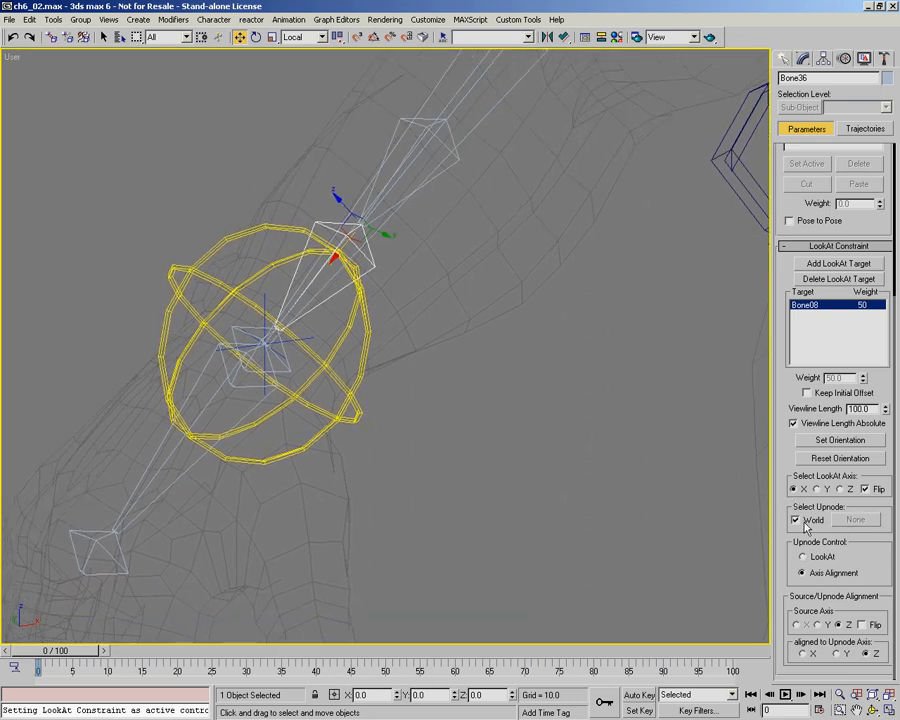
{"action": "left_click", "coordinate": [804, 521]}
{"action": "left_click", "coordinate": [855, 520]}
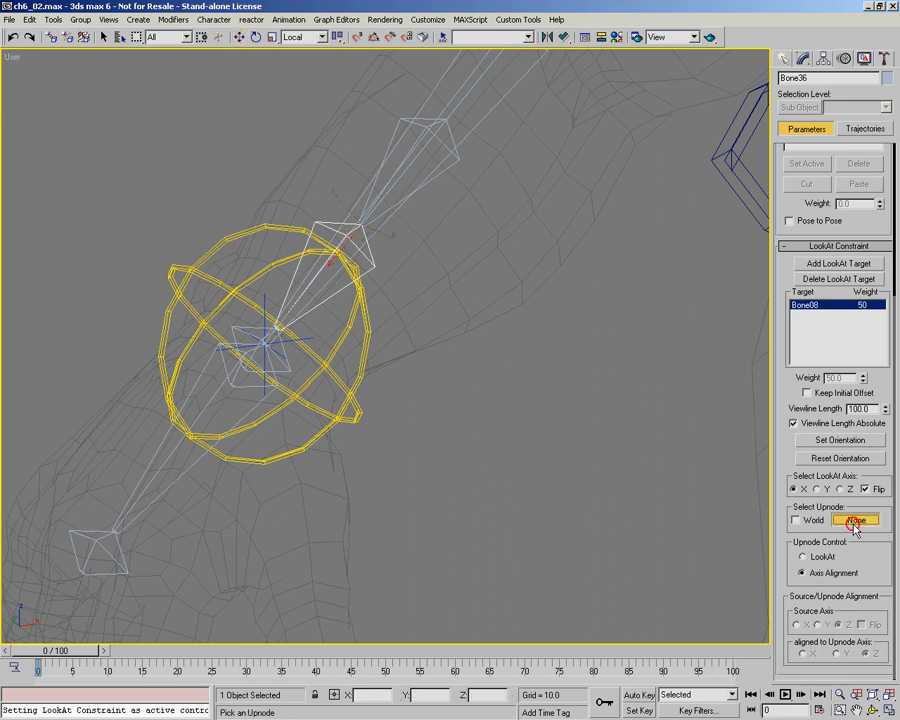
{"action": "left_click", "coordinate": [216, 390]}
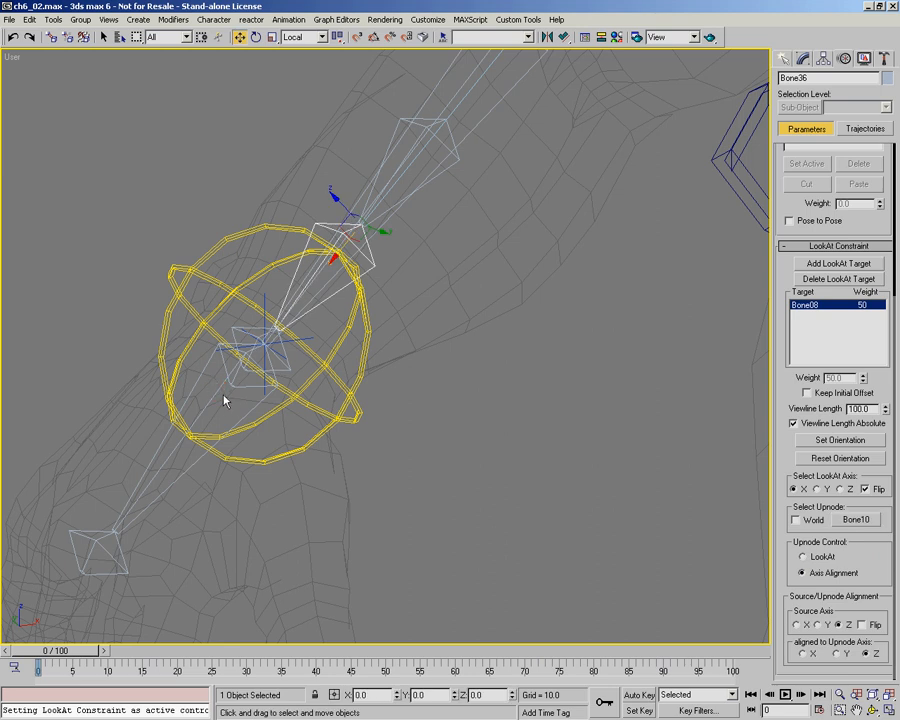
Test-rotate the wrist control CNT04 to check how the forearm bone Bone36 follows the hand
{"action": "right_click", "coordinate": [530, 473]}
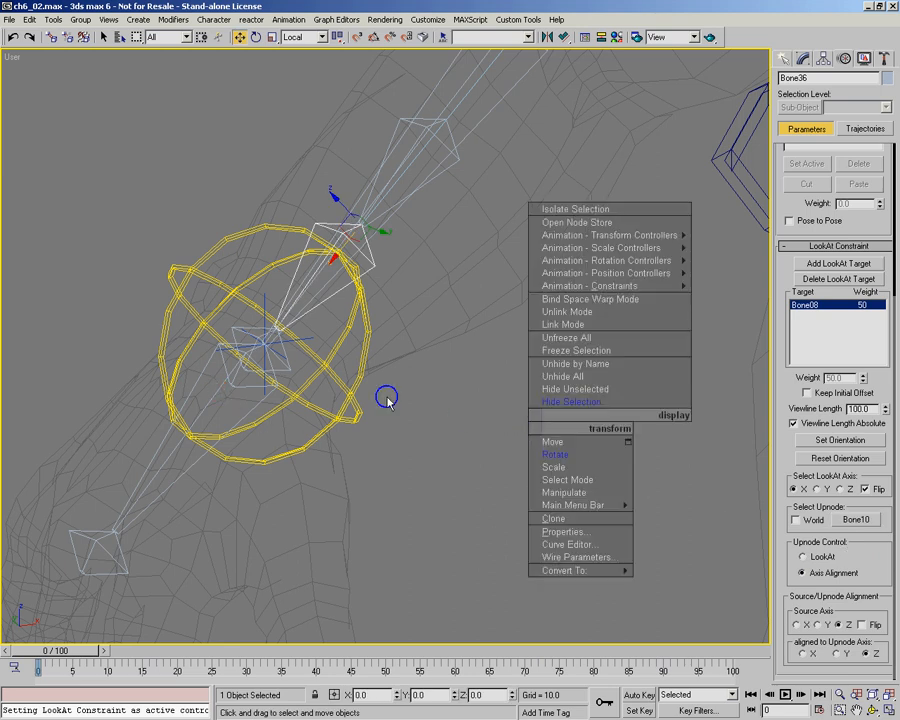
{"action": "left_click", "coordinate": [514, 506]}
{"action": "left_click", "coordinate": [350, 404]}
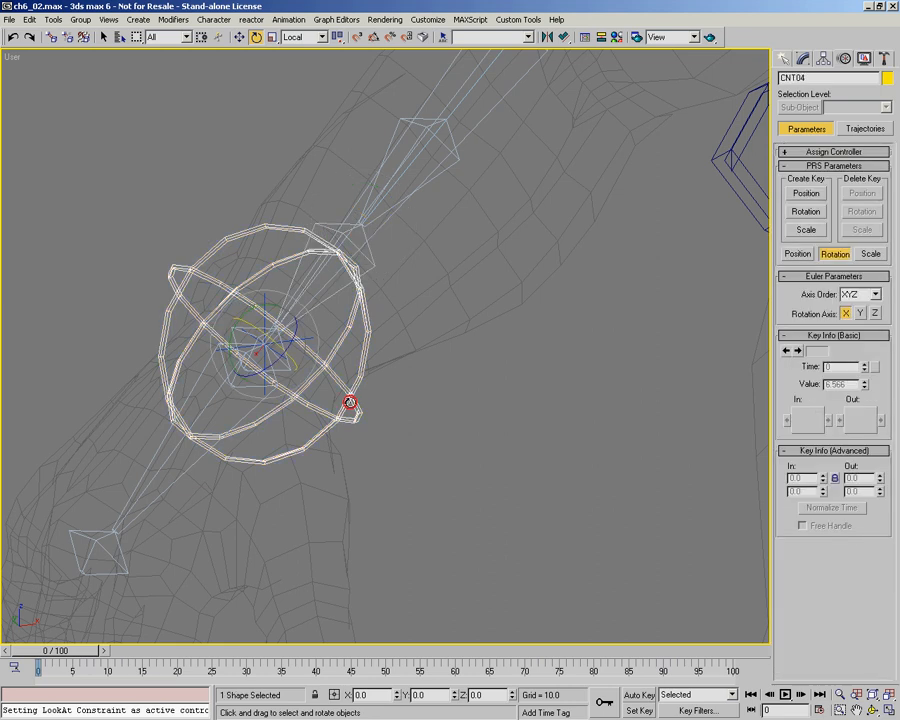
{"action": "left_click_drag", "start_coordinate": [188, 236], "coordinate": [320, 380]}
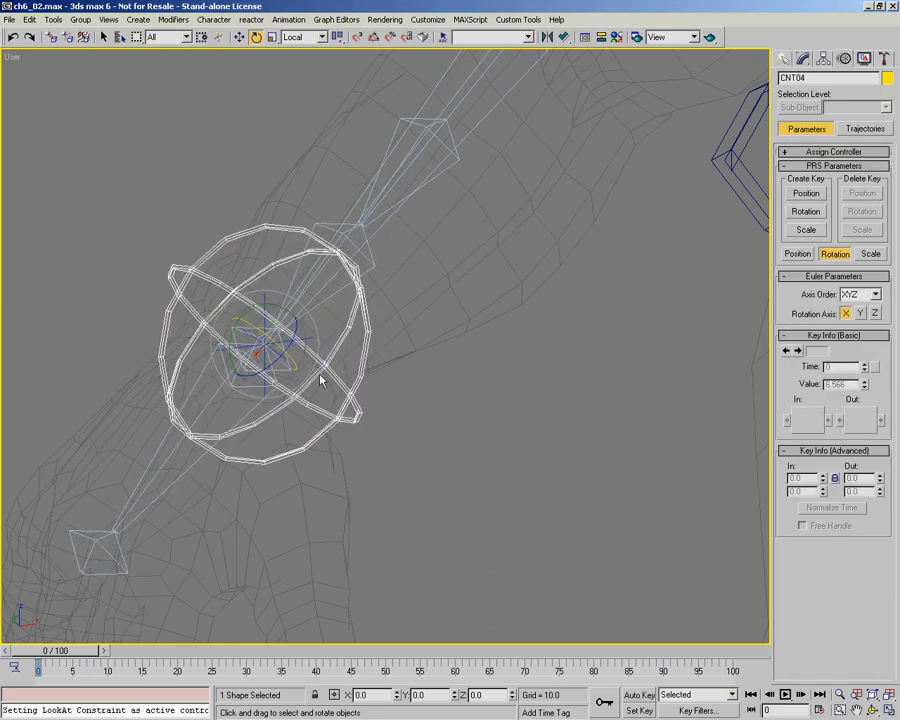
Examine the wrist-end twist bone Bone36 and the full-length forearm bone Bone08 by selecting each in turn
{"action": "left_click", "coordinate": [368, 269]}
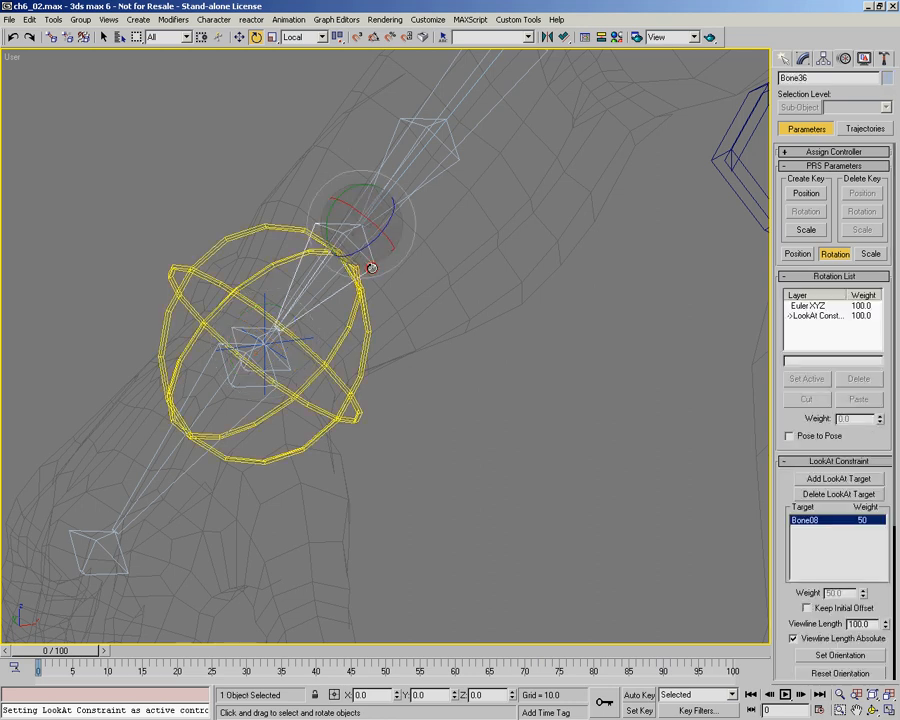
{"action": "middle_click_drag", "start_coordinate": [408, 257], "coordinate": [320, 318]}
{"action": "scroll", "coordinate": [320, 318], "scroll_direction": "down", "scroll_amount": 2}
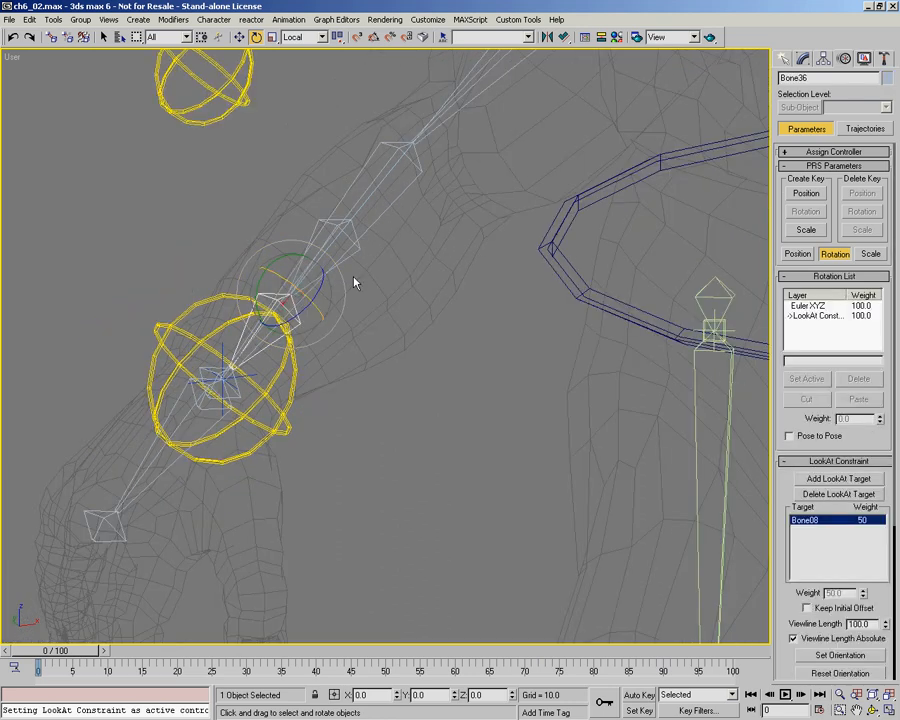
{"action": "left_click", "coordinate": [362, 211]}
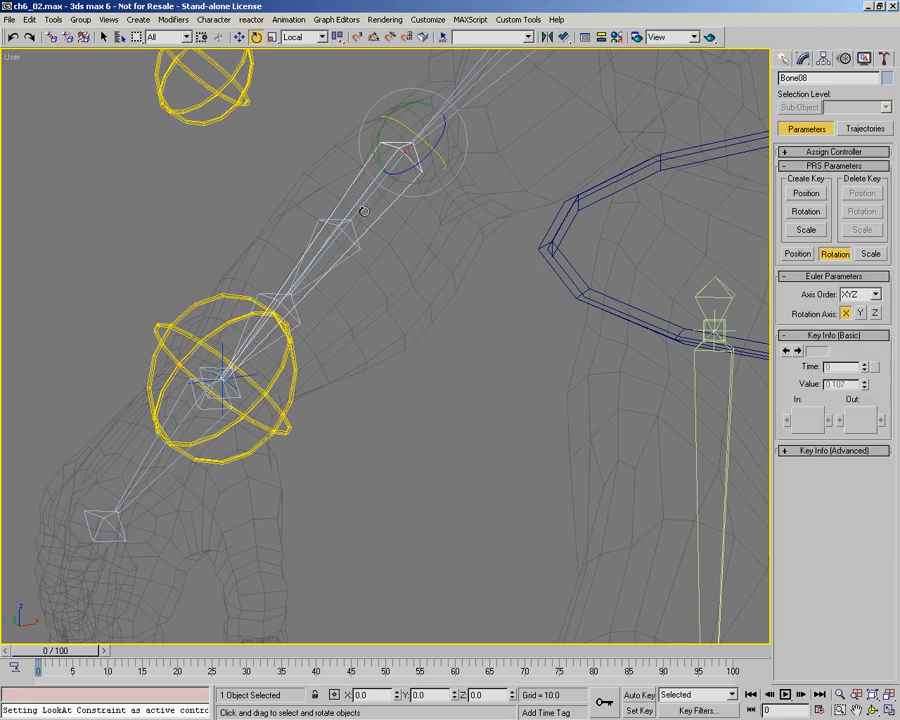
{"action": "left_click", "coordinate": [297, 322]}
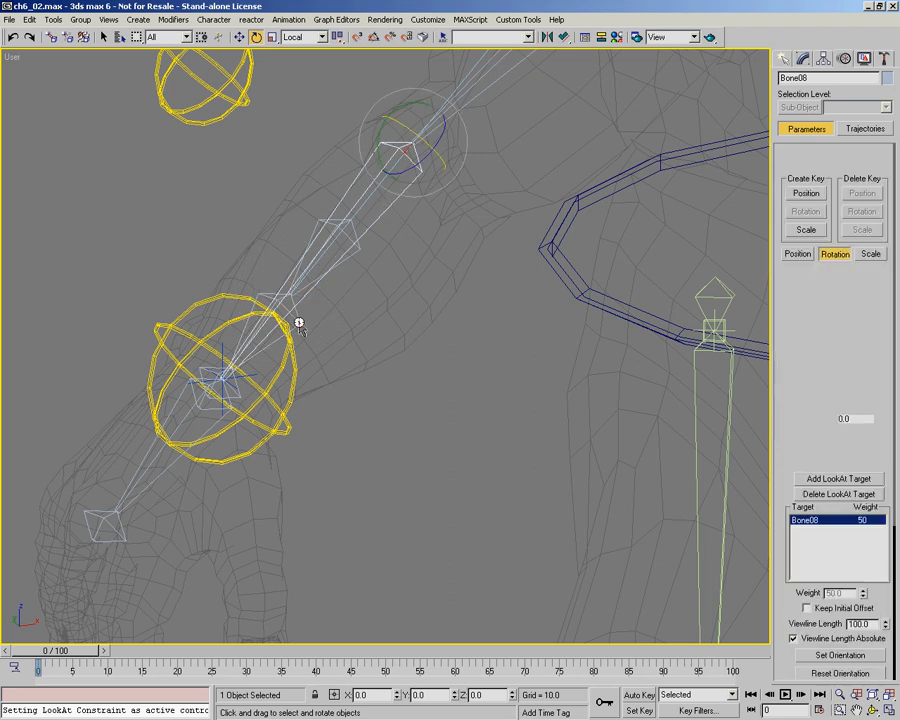
{"action": "left_click", "coordinate": [396, 223]}
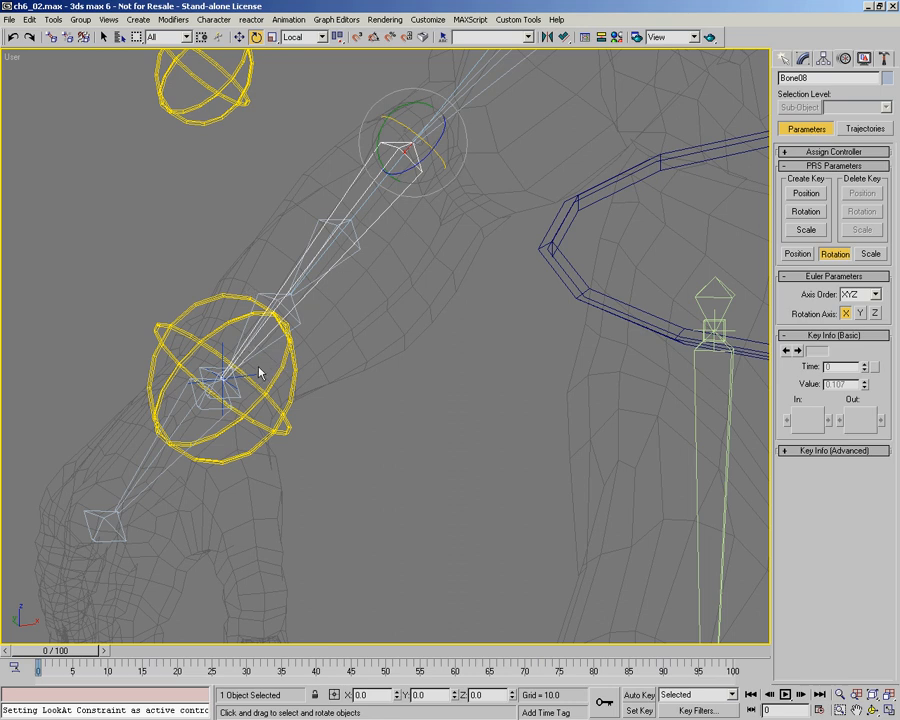
{"action": "left_click", "coordinate": [292, 308]}
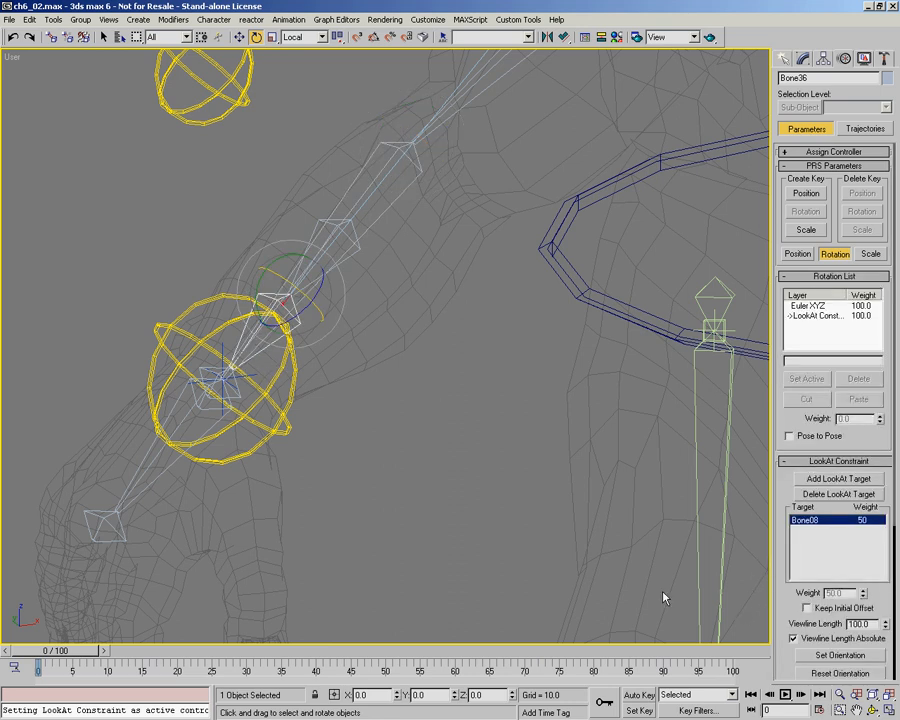
Test-rotate the wrist control CNT04 in wireframe and shaded display to check how Bone36 twists along the forearm
{"action": "left_click", "coordinate": [283, 398]}
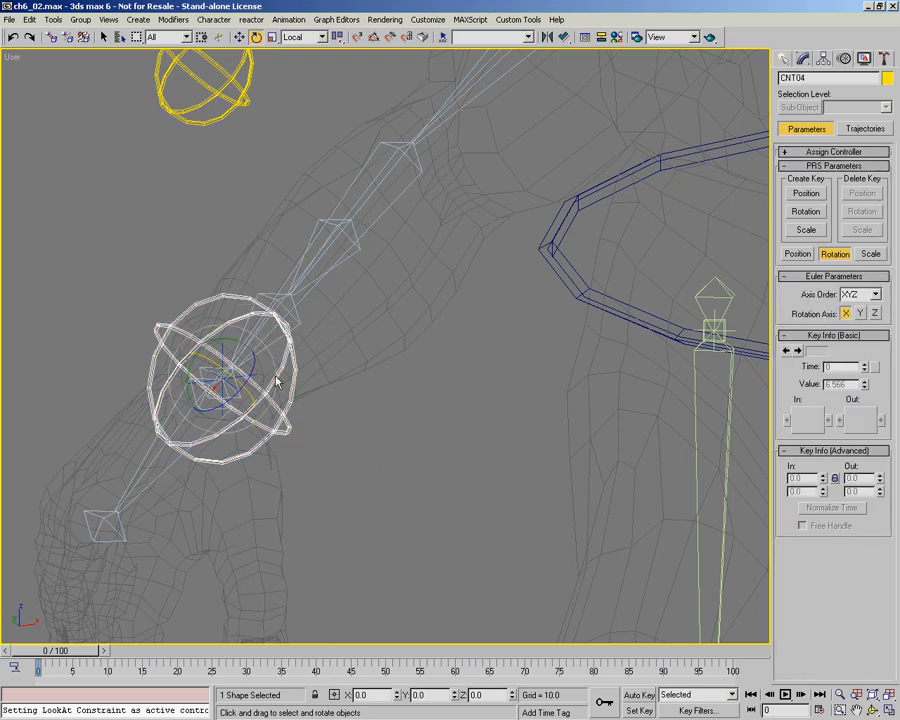
{"action": "mouse_move", "coordinate": [229, 374]}
{"action": "left_mouse_down"}
{"action": "mouse_move", "coordinate": [302, 437]}
{"action": "mouse_move", "coordinate": [189, 345]}
{"action": "left_mouse_up"}
{"action": "right_click", "coordinate": [189, 343]}
{"action": "key", "text": "F3"}
{"action": "mouse_move", "coordinate": [308, 390]}
{"action": "middle_mouse_down", "text": "alt"}
{"action": "mouse_move", "coordinate": [347, 341]}
{"action": "mouse_move", "coordinate": [334, 352]}
{"action": "middle_mouse_up", "text": "alt"}
{"action": "left_click_drag", "start_coordinate": [227, 365], "coordinate": [209, 319]}
{"action": "right_click", "coordinate": [219, 368]}
{"action": "key", "text": "alt+z"}
{"action": "key", "text": "F3"}
{"action": "key", "text": "ctrl+r"}
{"action": "left_click_drag", "start_coordinate": [236, 382], "coordinate": [279, 416]}
{"action": "right_click", "coordinate": [279, 416]}
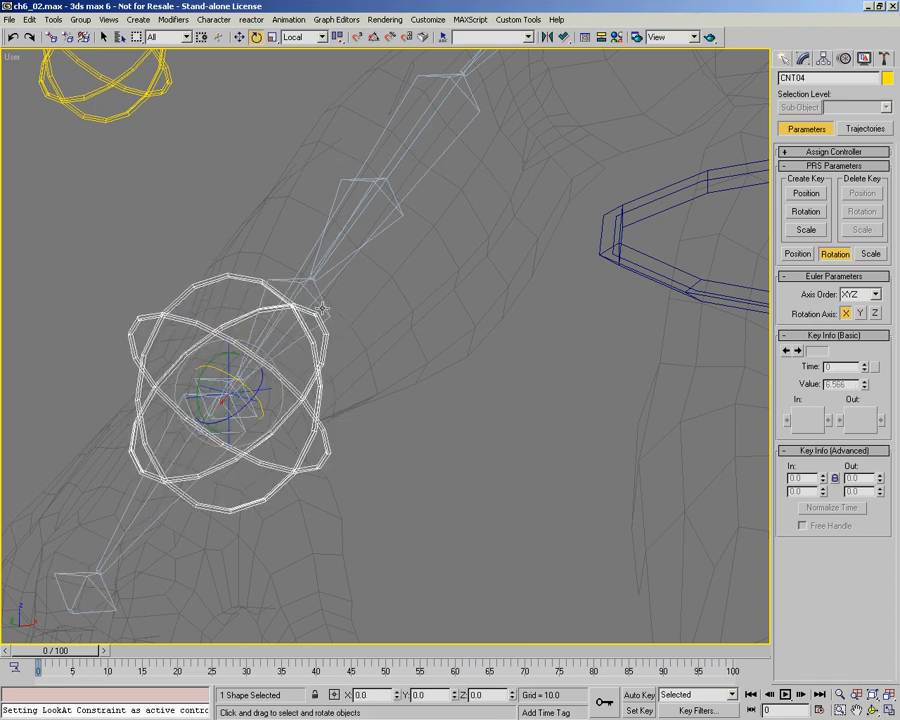
Examine how the middle forearm bone Bone34 sits between Bone36 and Bone08 by selecting each bone in turn
{"action": "left_click", "coordinate": [322, 308]}
{"action": "middle_click_drag", "start_coordinate": [349, 366], "coordinate": [304, 377], "text": "alt"}
{"action": "middle_click_drag", "start_coordinate": [342, 308], "coordinate": [348, 293], "text": "ctrl+alt"}
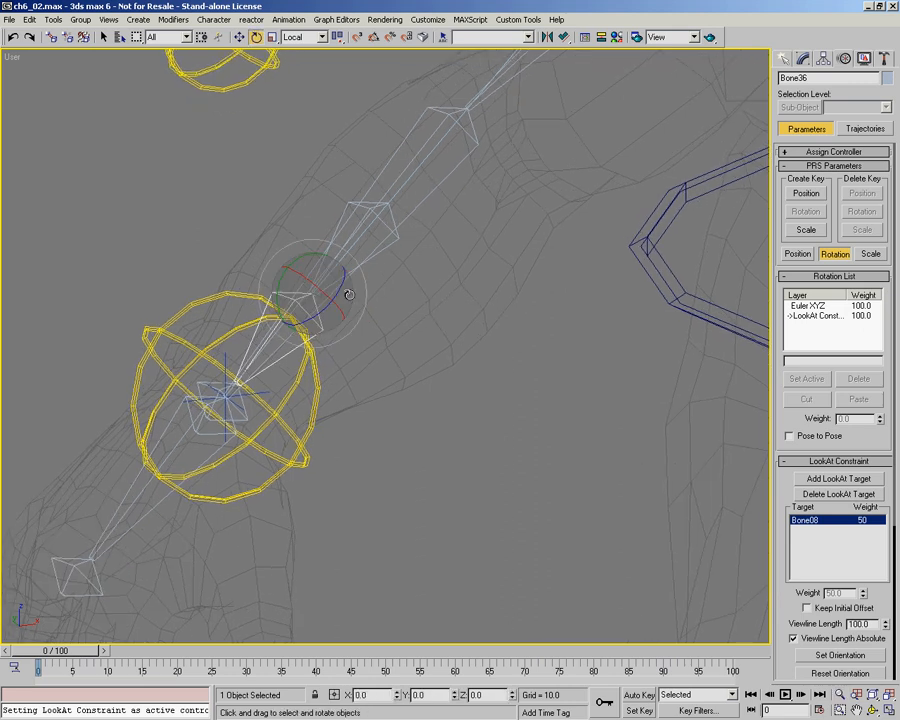
{"action": "left_click", "coordinate": [399, 241]}
{"action": "middle_click_drag", "start_coordinate": [418, 227], "coordinate": [390, 279]}
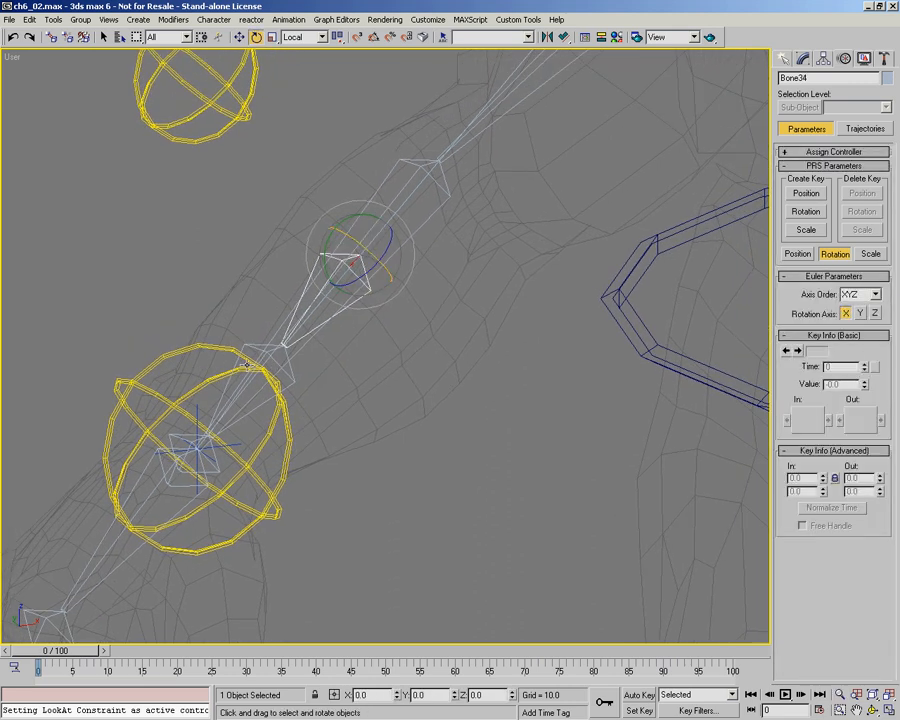
{"action": "left_click", "coordinate": [298, 385]}
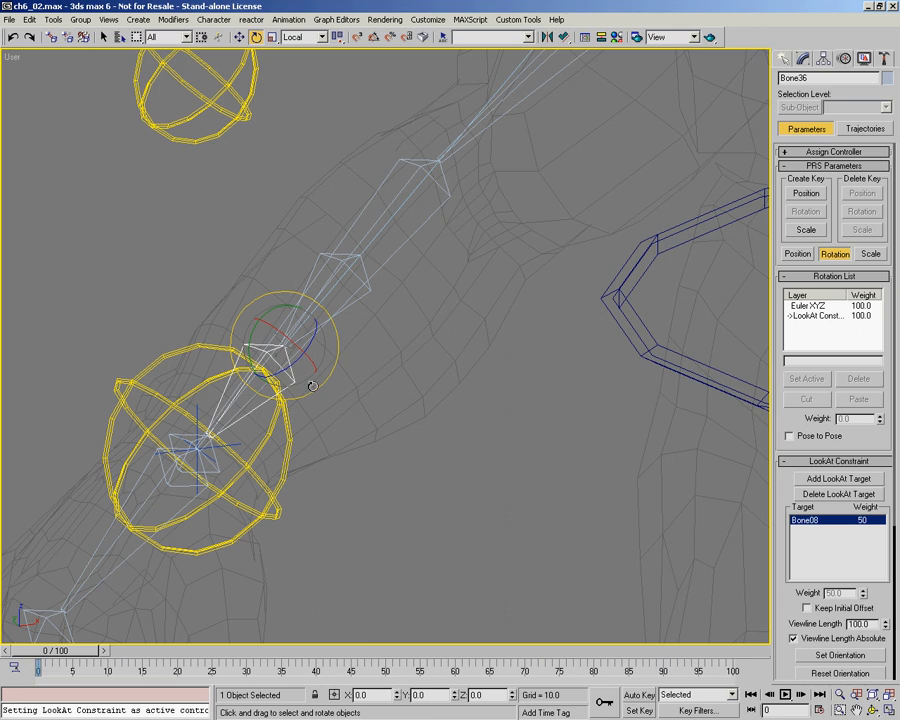
{"action": "left_click", "coordinate": [440, 283]}
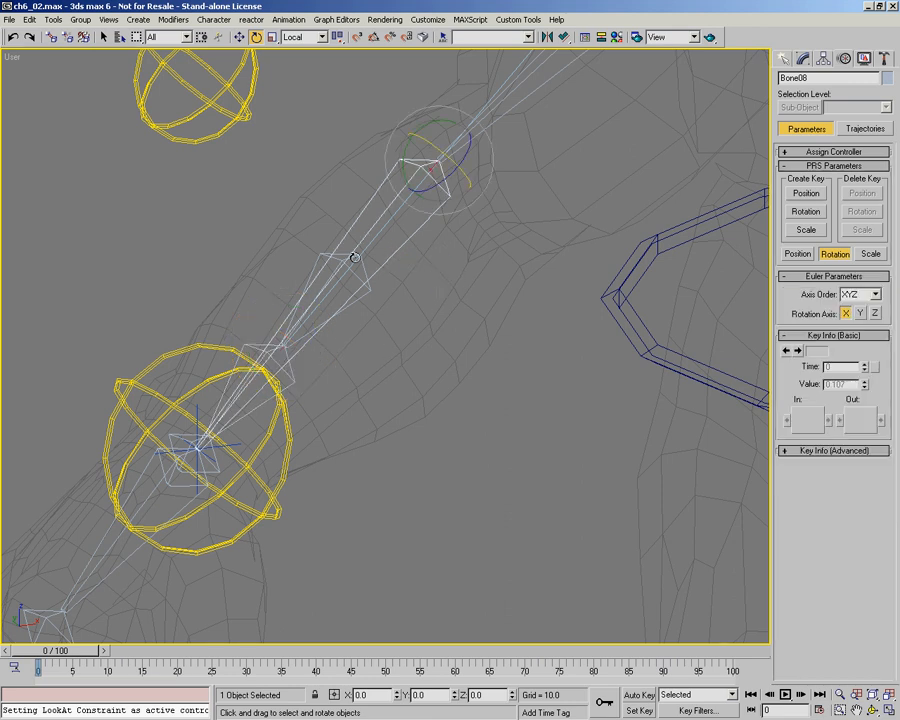
{"action": "left_click", "coordinate": [364, 296]}
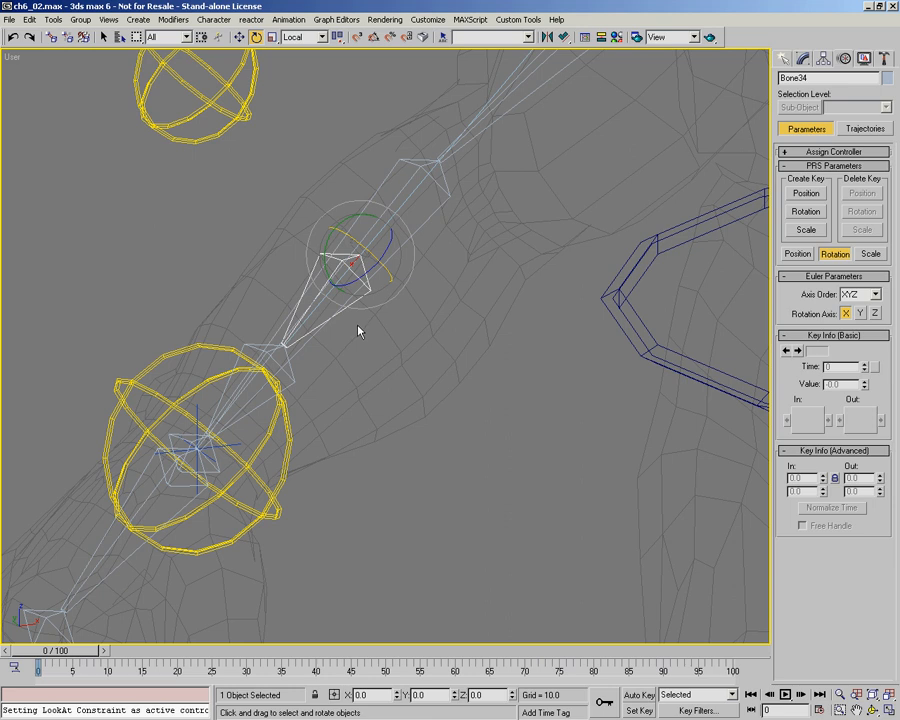
{"action": "left_click", "coordinate": [422, 263]}
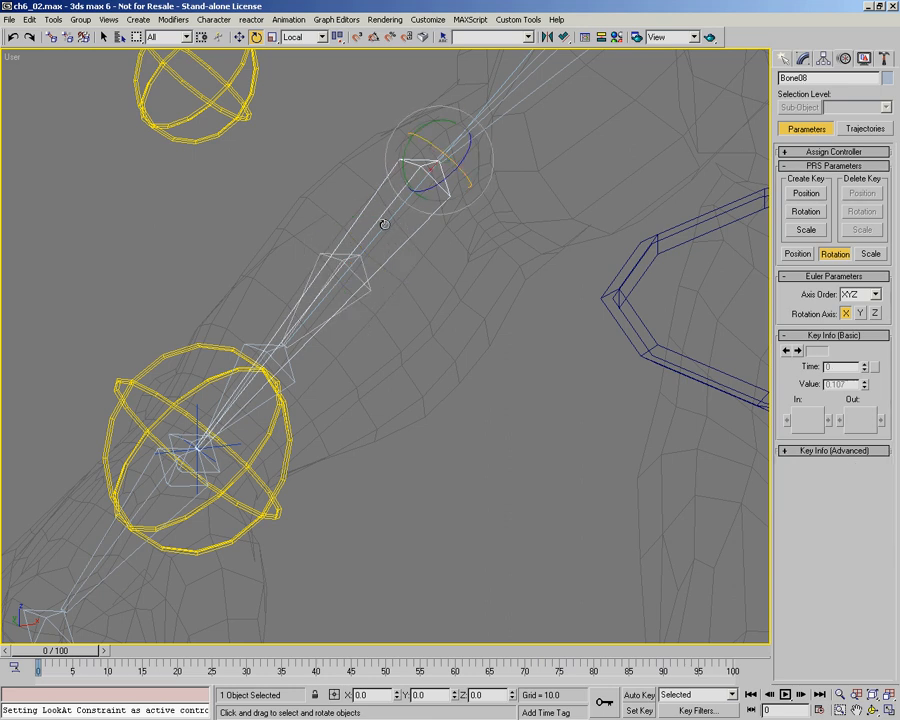
{"action": "left_click", "coordinate": [380, 296]}
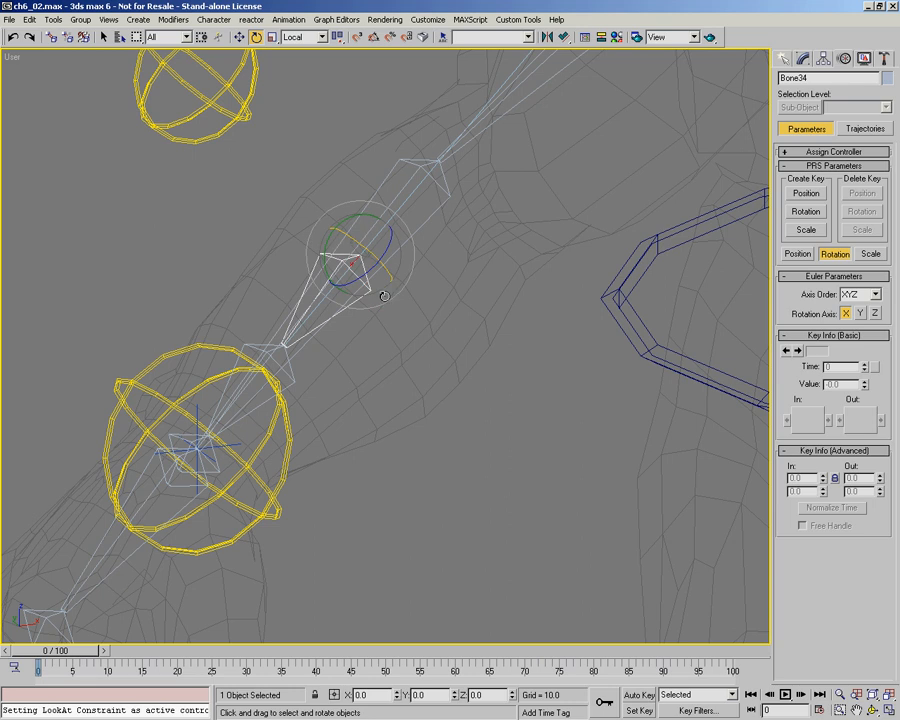
Add an Orientation Constraint to the middle forearm bone Bone34 with Bone36 and Bone08 as its targets
{"action": "right_click", "coordinate": [382, 358]}
{"action": "mouse_move", "coordinate": [470, 219]}
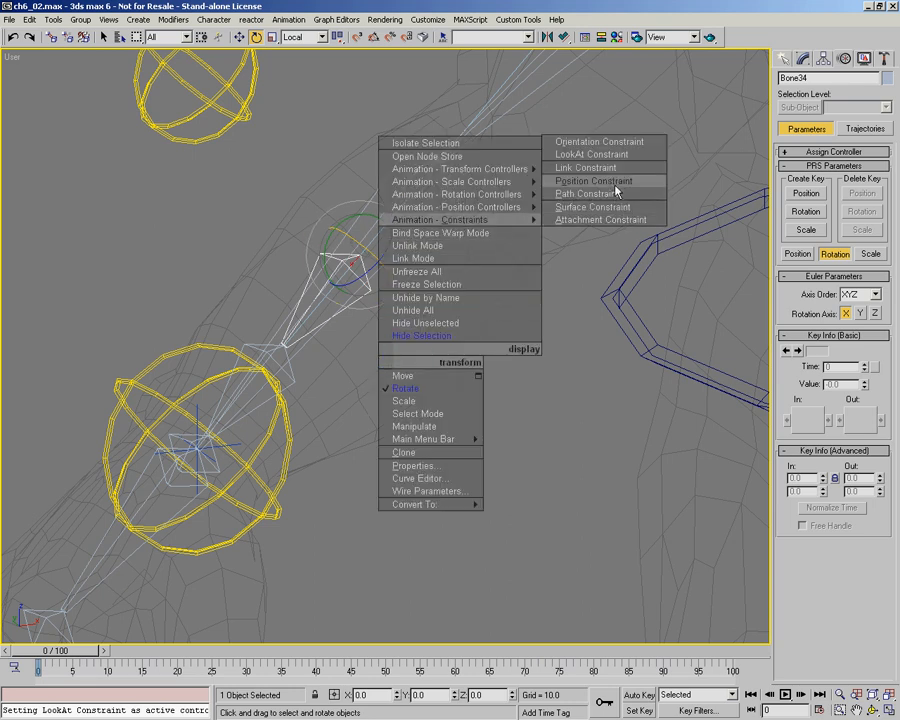
{"action": "left_click", "coordinate": [627, 154]}
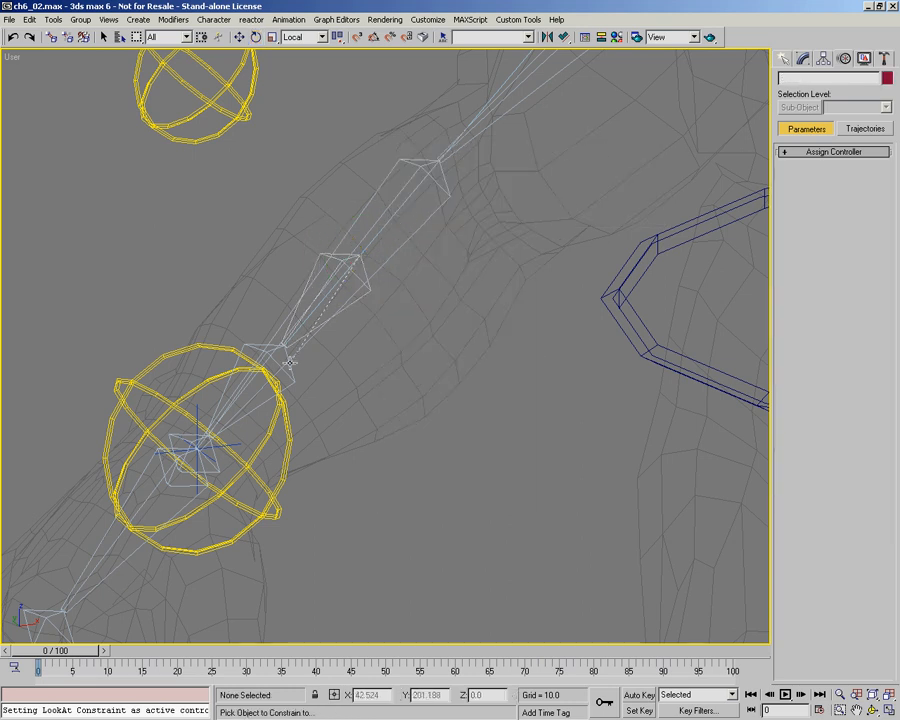
{"action": "left_click", "coordinate": [293, 381]}
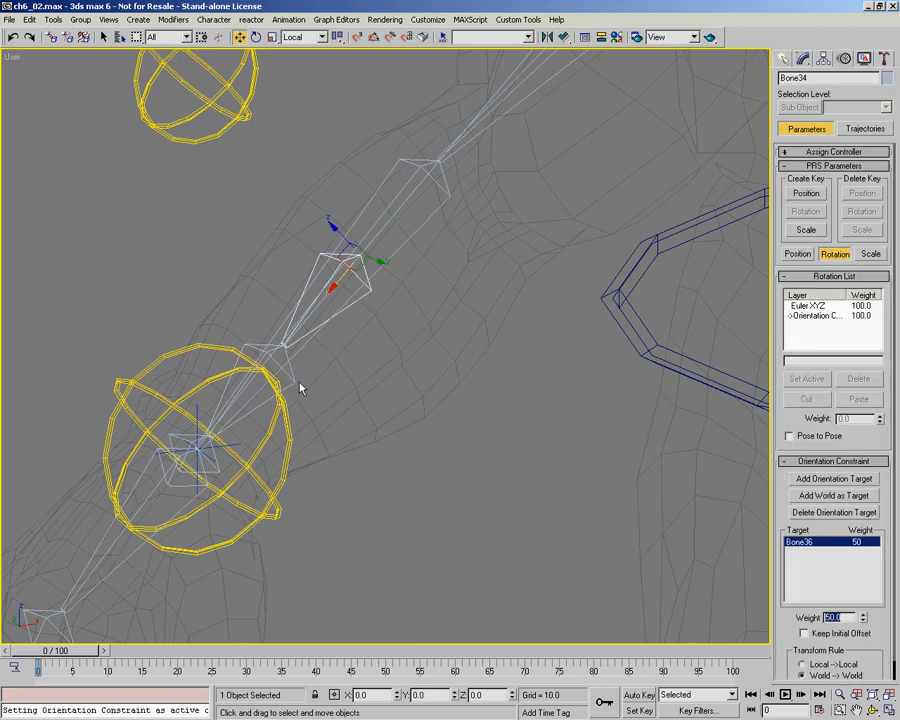
{"action": "right_click", "coordinate": [359, 378]}
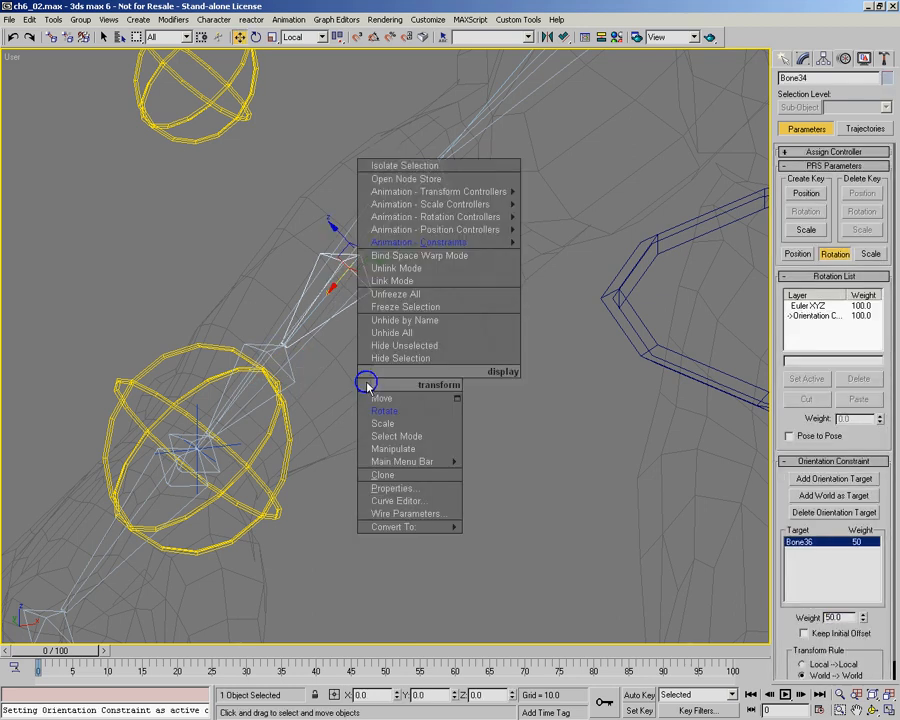
{"action": "left_click", "coordinate": [390, 370]}
{"action": "left_click", "coordinate": [446, 215]}
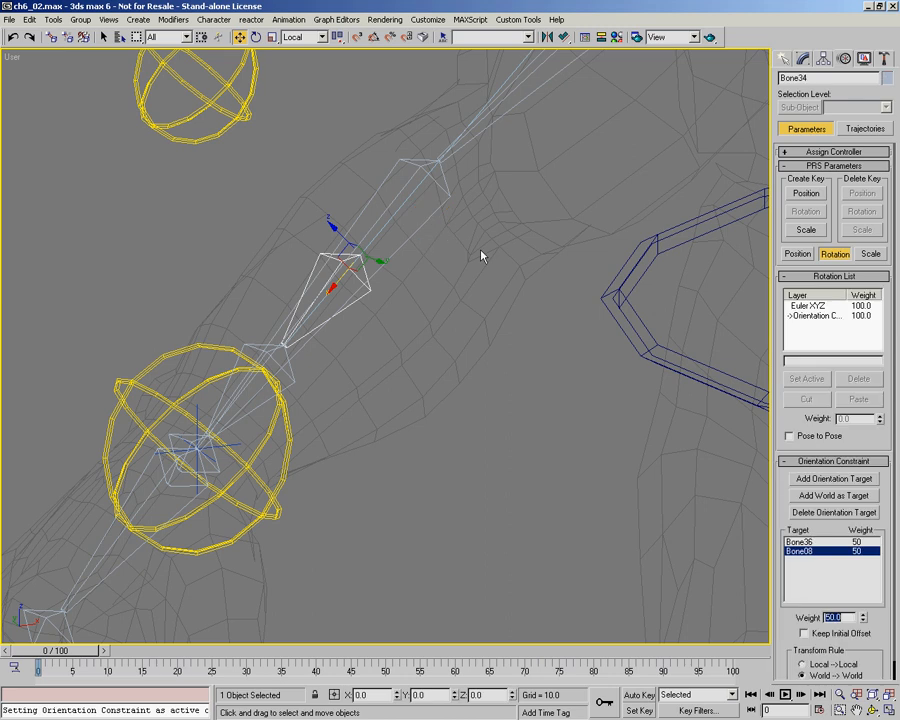
{"action": "middle_click_drag", "start_coordinate": [450, 272], "coordinate": [410, 277]}
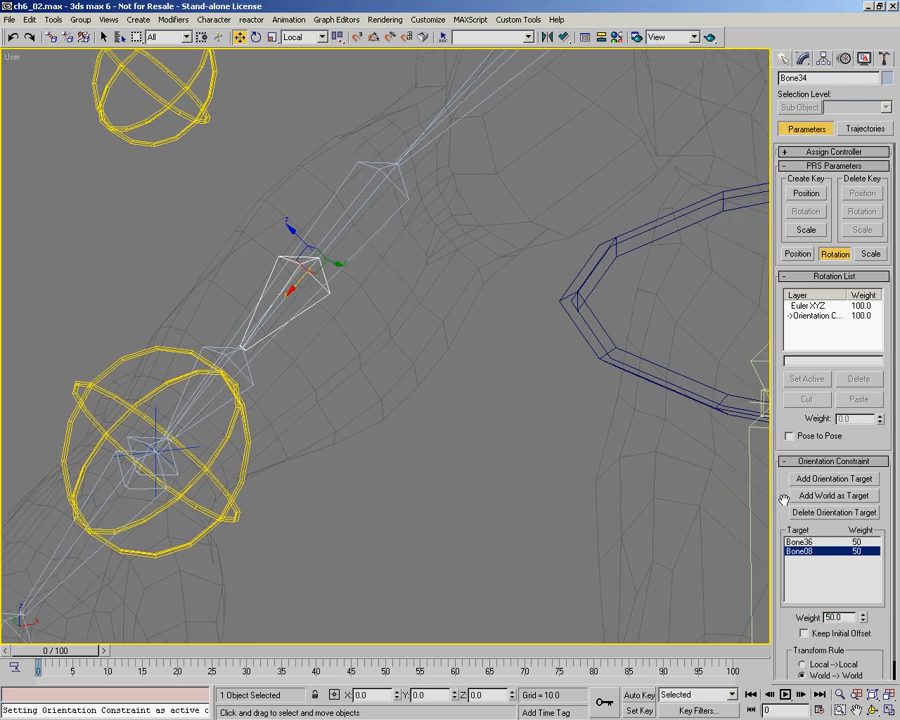
{"action": "left_click_drag", "start_coordinate": [784, 500], "coordinate": [788, 400]}
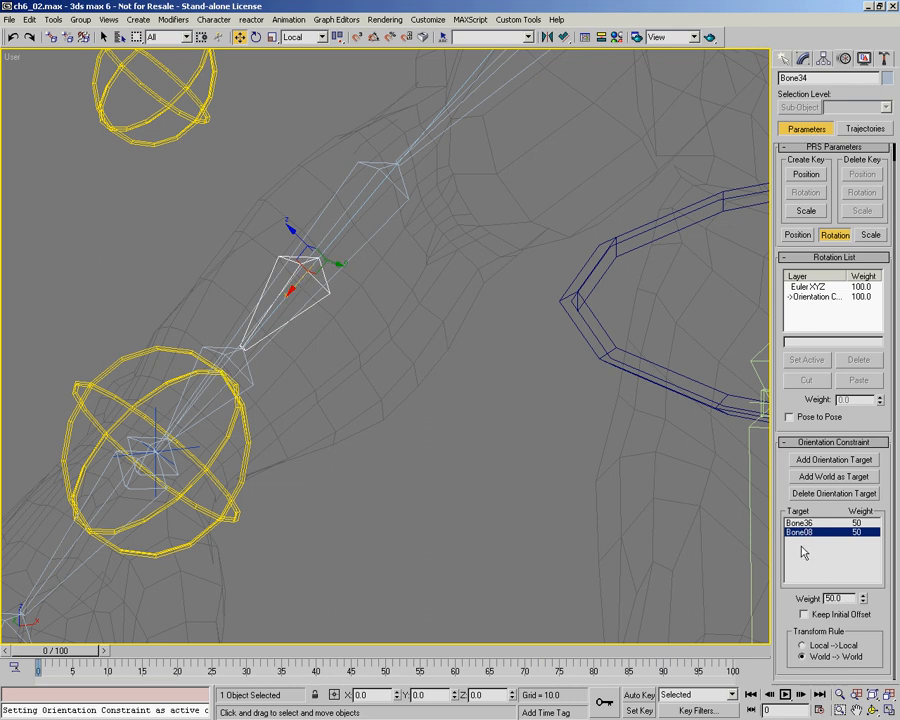
Test-rotate the wrist control CNT04 to check how Bone34 blends the twist between Bone36 and Bone08
{"action": "middle_click_drag", "start_coordinate": [292, 366], "coordinate": [318, 352]}
{"action": "right_click", "coordinate": [320, 360]}
{"action": "left_click", "coordinate": [368, 389]}
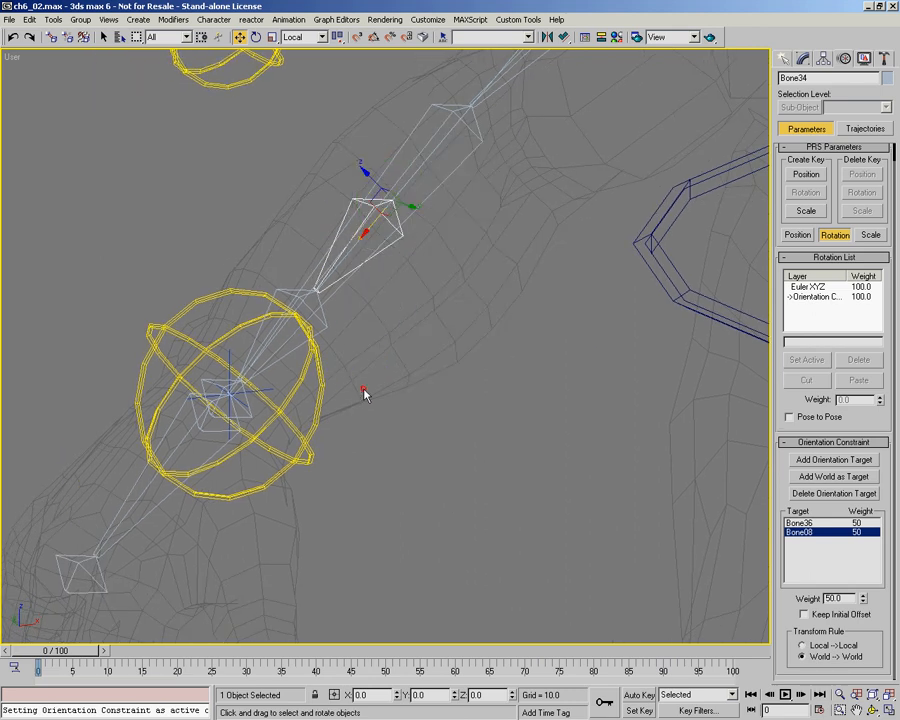
{"action": "left_click", "coordinate": [322, 374]}
{"action": "mouse_move", "coordinate": [238, 391]}
{"action": "left_mouse_down"}
{"action": "mouse_move", "coordinate": [252, 410]}
{"action": "mouse_move", "coordinate": [337, 448]}
{"action": "mouse_move", "coordinate": [200, 365]}
{"action": "mouse_move", "coordinate": [225, 340]}
{"action": "mouse_move", "coordinate": [179, 360]}
{"action": "mouse_move", "coordinate": [279, 396]}
{"action": "mouse_move", "coordinate": [175, 358]}
{"action": "mouse_move", "coordinate": [348, 428]}
{"action": "mouse_move", "coordinate": [152, 349]}
{"action": "mouse_move", "coordinate": [342, 418]}
{"action": "mouse_move", "coordinate": [191, 371]}
{"action": "mouse_move", "coordinate": [307, 404]}
{"action": "left_mouse_up"}
{"action": "key", "text": "F3"}
{"action": "right_click", "coordinate": [307, 404]}
Turn on the Edit Mesh modifier of the forearm bone Bone08
{"action": "left_click", "coordinate": [435, 188]}
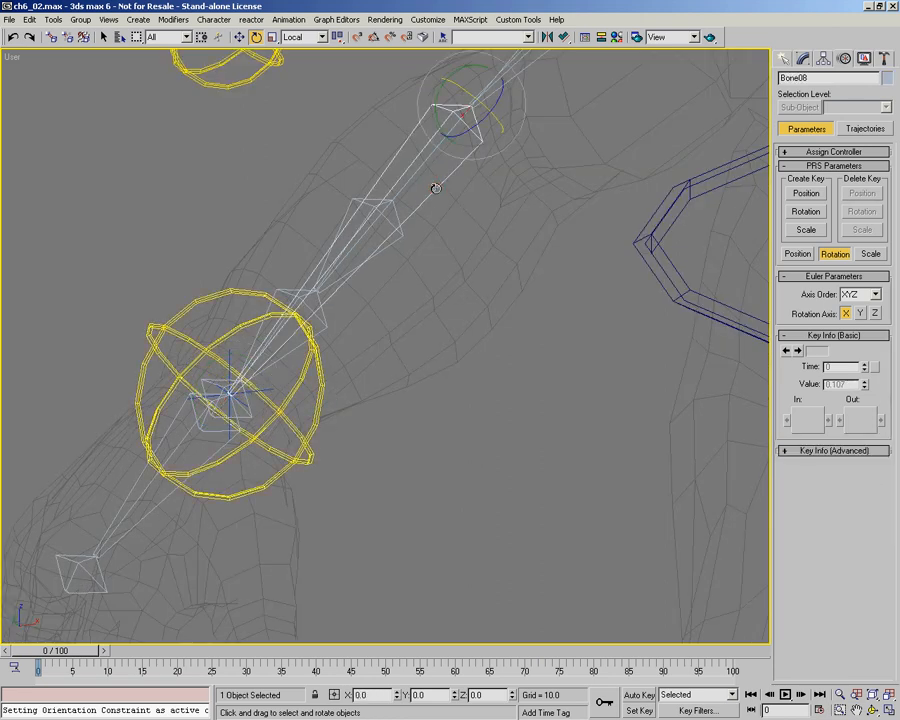
{"action": "left_click", "coordinate": [803, 59]}
{"action": "left_click", "coordinate": [787, 115]}
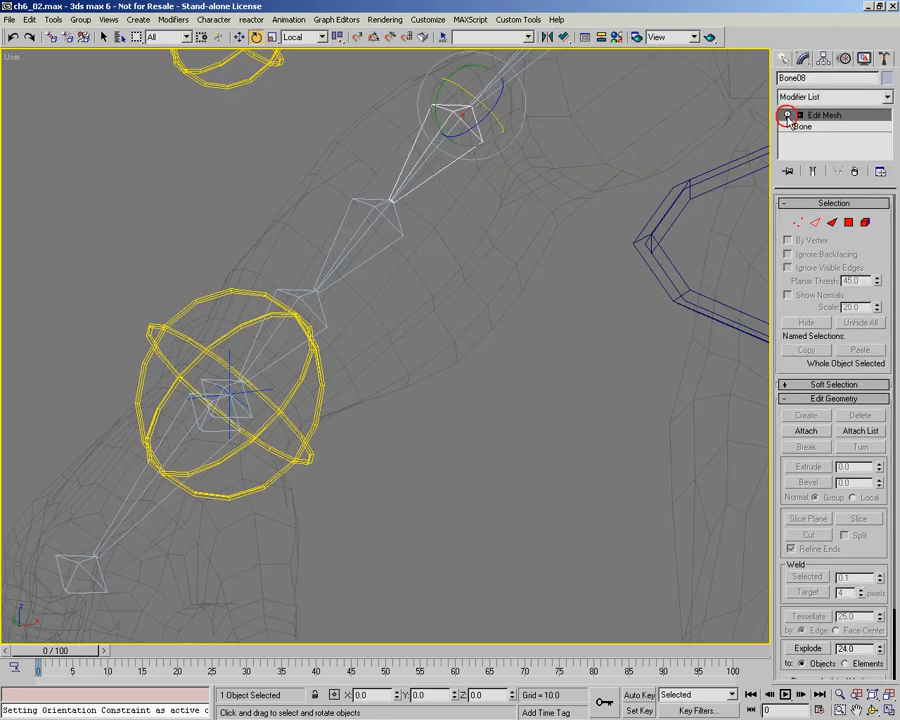
Test-rotate the wrist control CNT04 several times from different views to check the twist of the whole forearm bone chain
{"action": "key", "text": "ctrl+r"}
{"action": "middle_click_drag", "start_coordinate": [371, 300], "coordinate": [317, 308], "text": "alt"}
{"action": "key", "text": "e"}
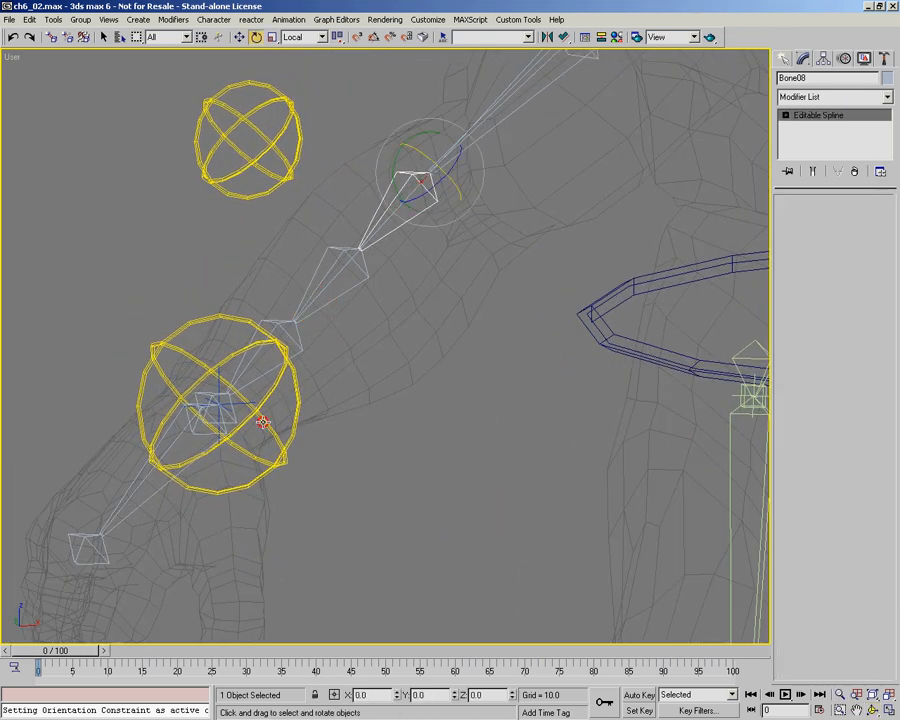
{"action": "left_click", "coordinate": [220, 406]}
{"action": "left_click_drag", "start_coordinate": [210, 381], "coordinate": [99, 234]}
{"action": "right_click", "coordinate": [99, 234]}
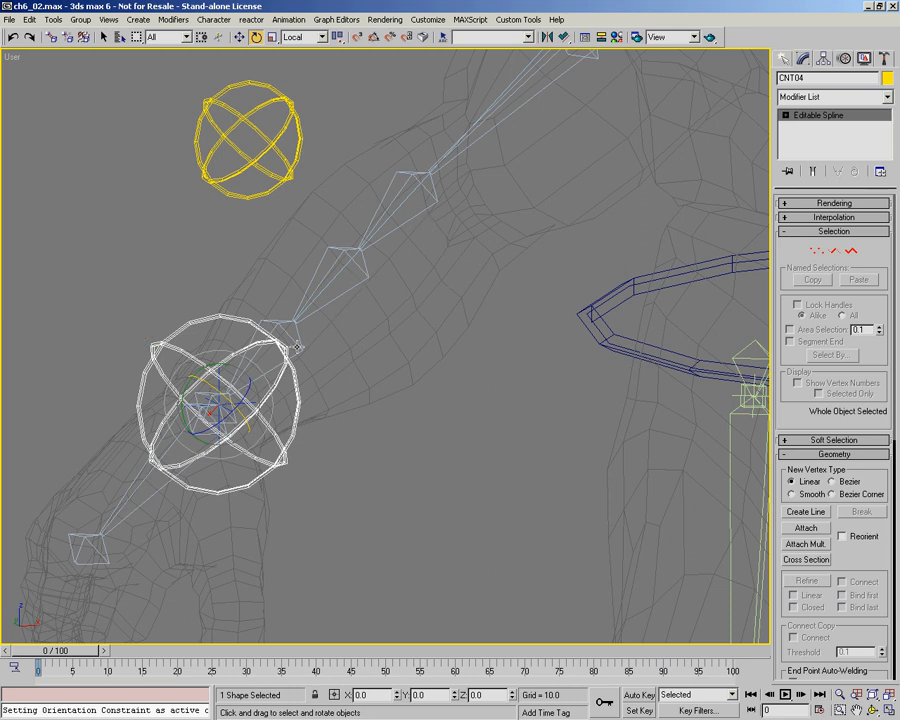
{"action": "left_click_drag", "start_coordinate": [207, 381], "coordinate": [116, 384]}
{"action": "right_click", "coordinate": [116, 384]}
{"action": "middle_click_drag", "start_coordinate": [322, 373], "coordinate": [270, 386]}
{"action": "middle_click_drag", "start_coordinate": [258, 407], "coordinate": [363, 362]}
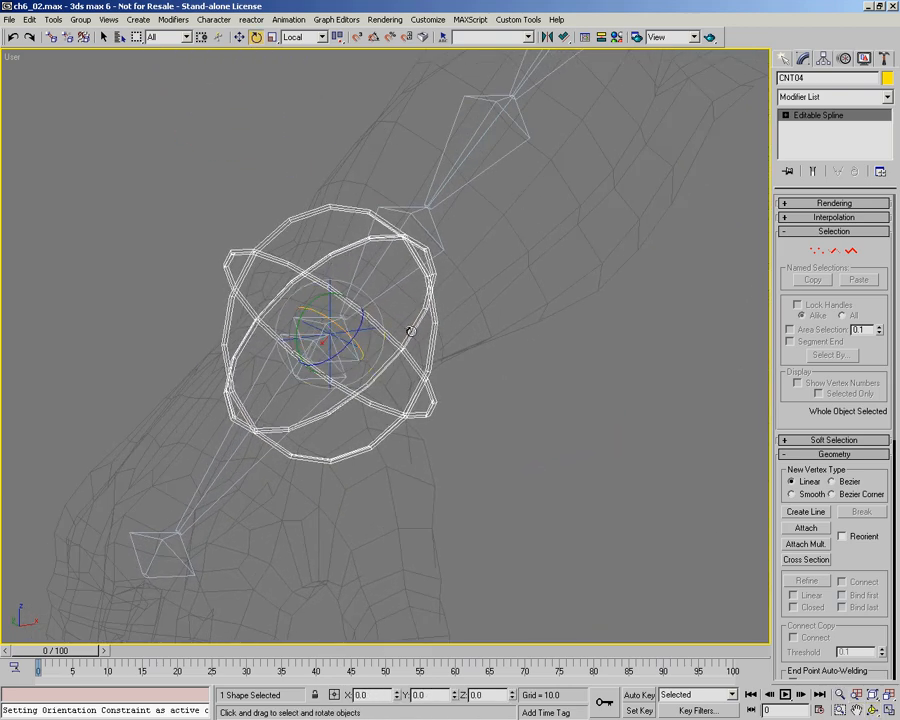
{"action": "scroll", "coordinate": [410, 332], "scroll_direction": "down", "scroll_amount": 3}
{"action": "middle_click_drag", "start_coordinate": [430, 335], "coordinate": [373, 390]}
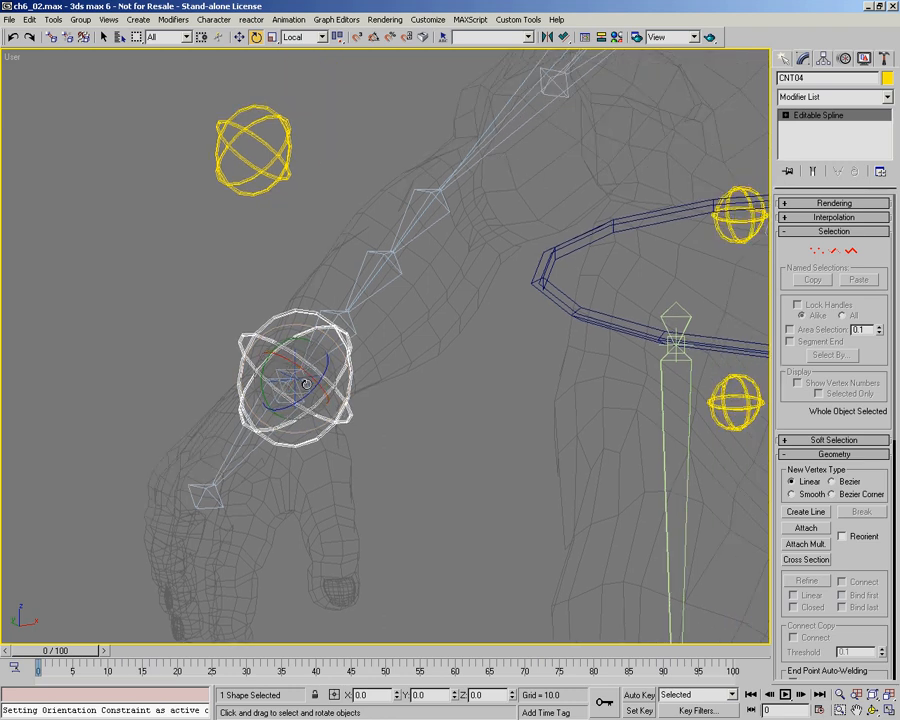
{"action": "left_click_drag", "start_coordinate": [310, 371], "coordinate": [221, 318]}
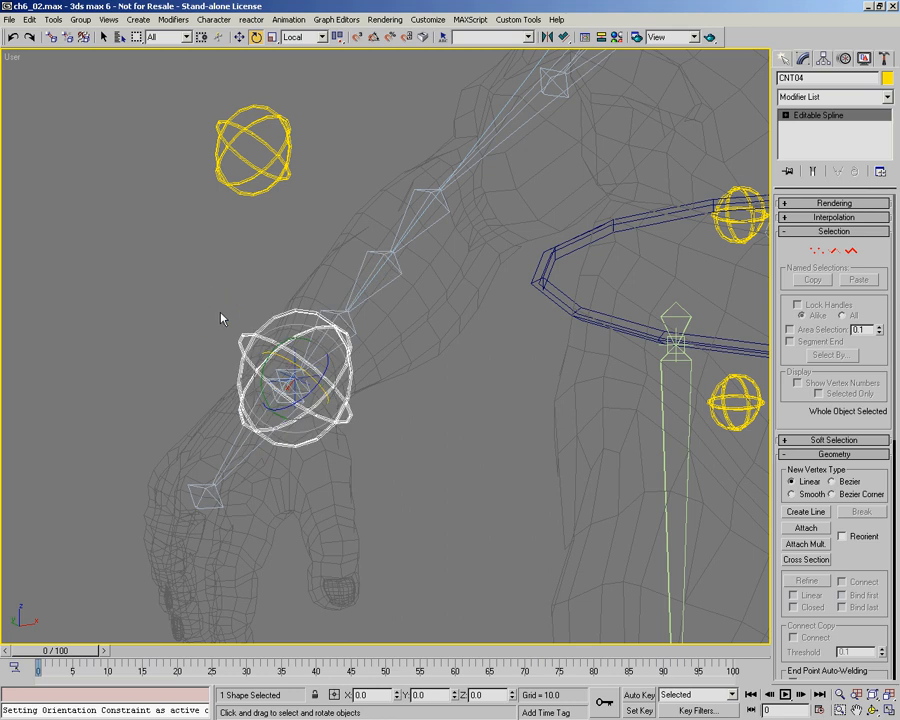
Turn on the front fins of the forearm bones Bone36 and Bone34 with Bone Tools, and shade the view
{"action": "left_click", "coordinate": [333, 310]}
{"action": "left_click", "coordinate": [367, 255], "text": "ctrl"}
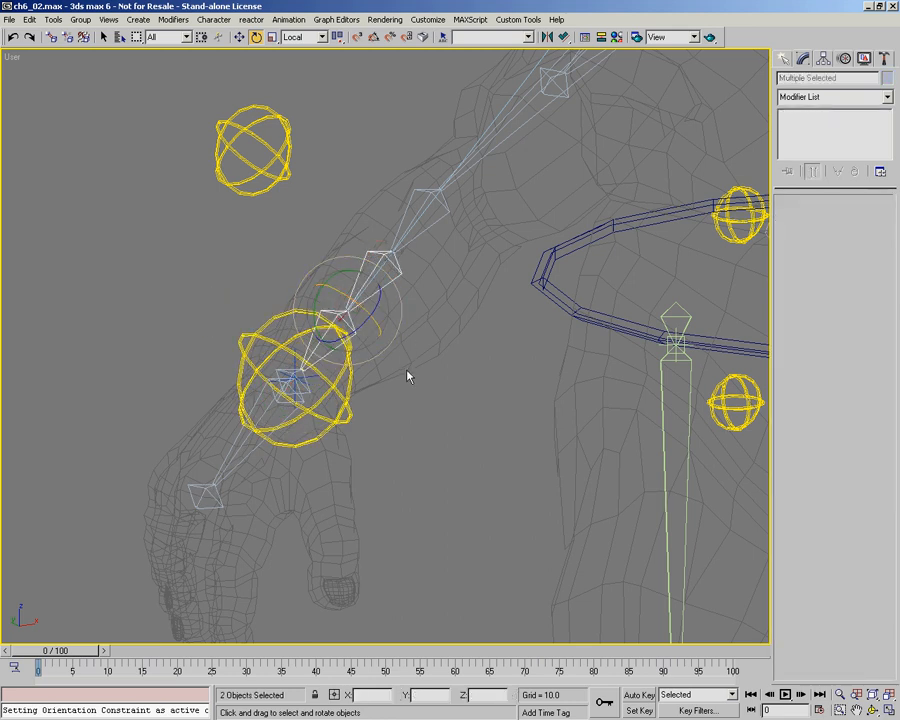
{"action": "right_click", "coordinate": [91, 290], "text": "ctrl"}
{"action": "left_click", "coordinate": [64, 275]}
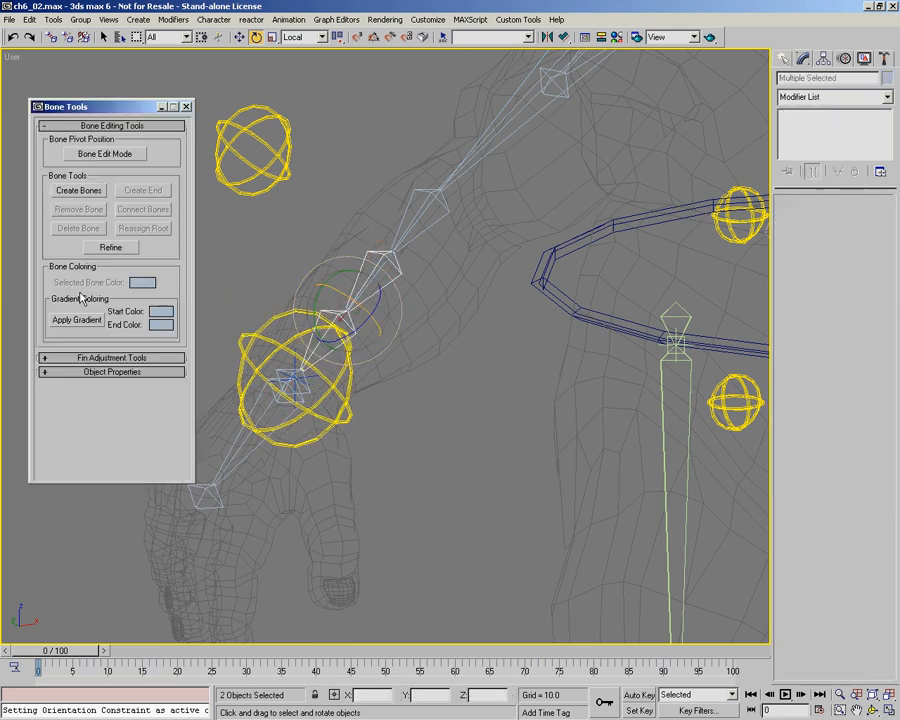
{"action": "left_click", "coordinate": [90, 356]}
{"action": "left_click", "coordinate": [57, 347]}
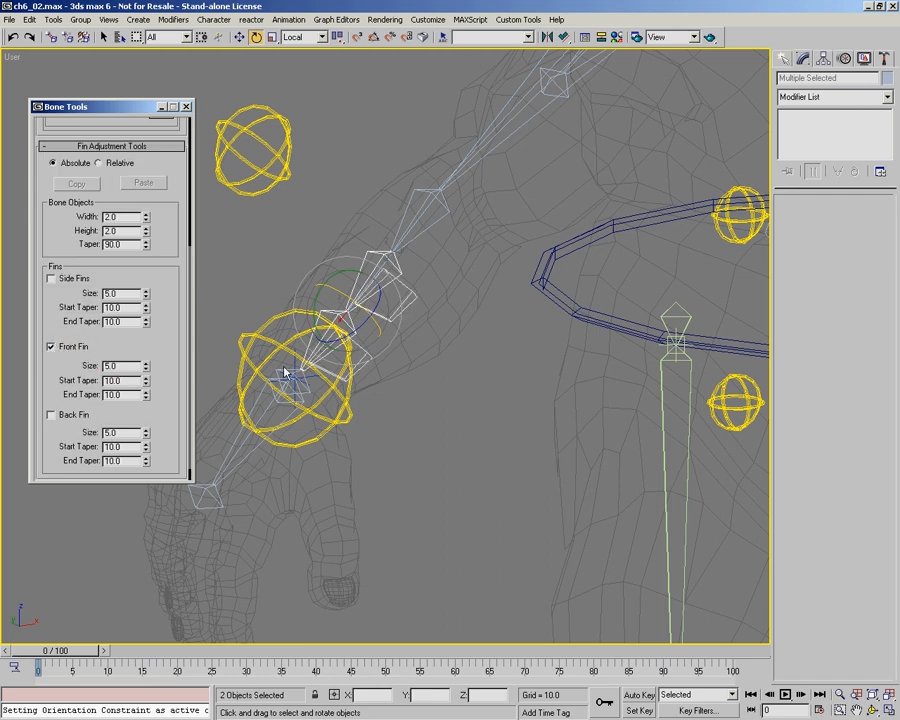
{"action": "key", "text": "F3"}
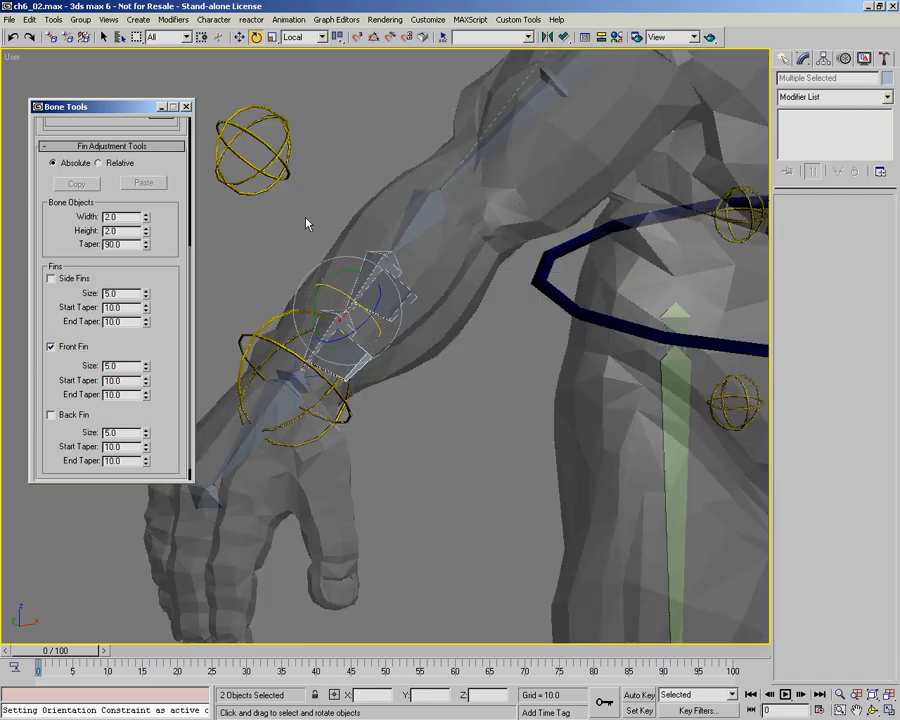
{"action": "left_click", "coordinate": [185, 107]}
Test-rotate the wrist control CNT04 to check how the fins of Bone36 and Bone34 follow the twist
{"action": "left_click", "coordinate": [347, 404]}
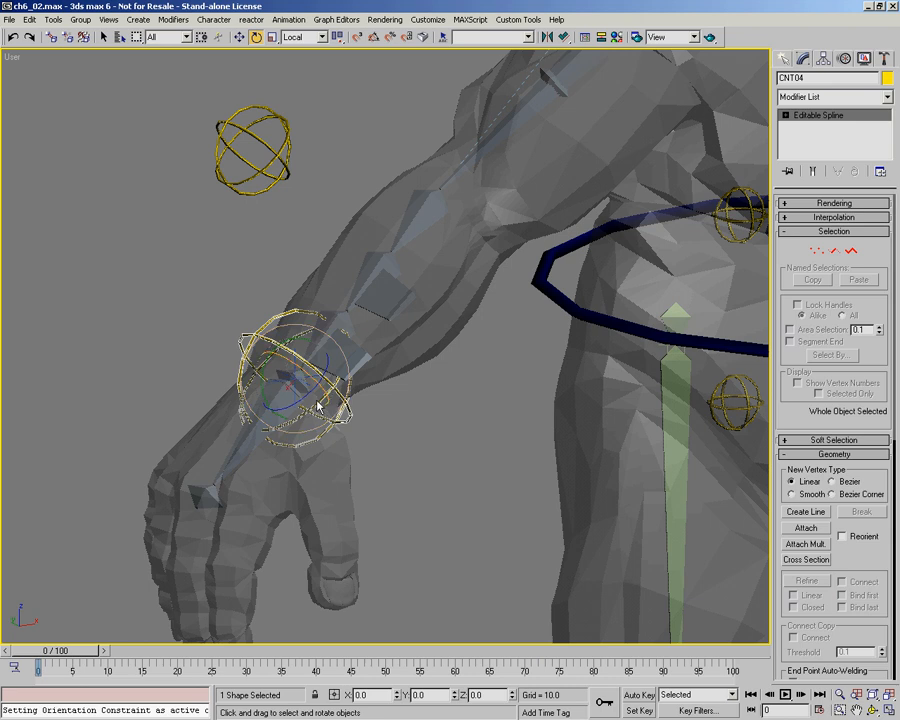
{"action": "left_click_drag", "start_coordinate": [304, 398], "coordinate": [279, 243]}
{"action": "right_click", "coordinate": [221, 365]}
Compare the local axes of the forearm bones Bone36 and Bone08 by selecting them with the Move tool
{"action": "left_click", "coordinate": [365, 357]}
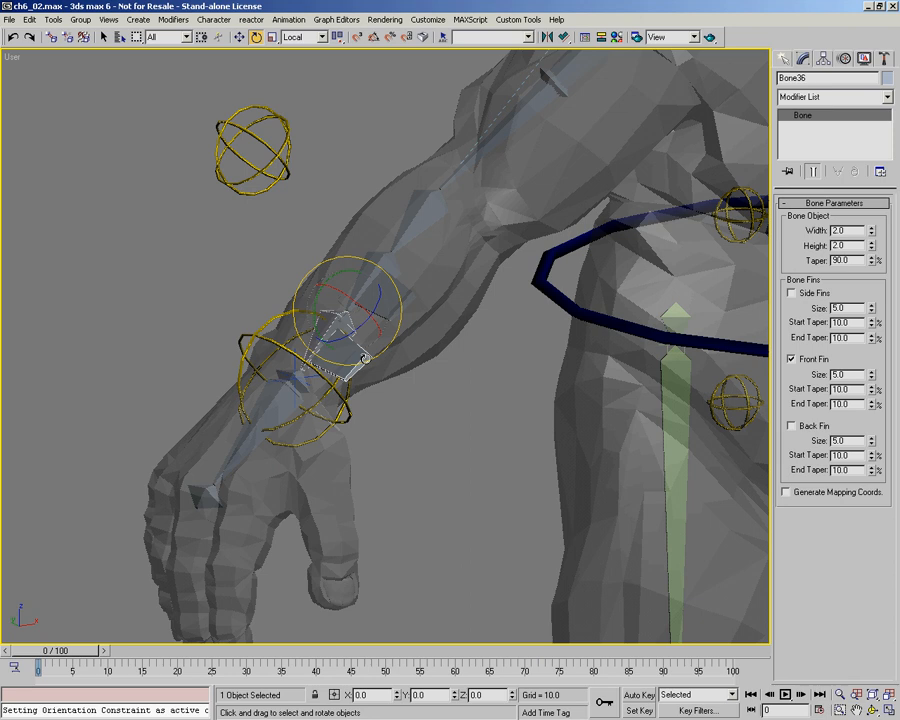
{"action": "right_click", "coordinate": [578, 372]}
{"action": "left_click", "coordinate": [450, 388]}
{"action": "middle_click_drag", "start_coordinate": [401, 369], "coordinate": [348, 275], "text": "alt"}
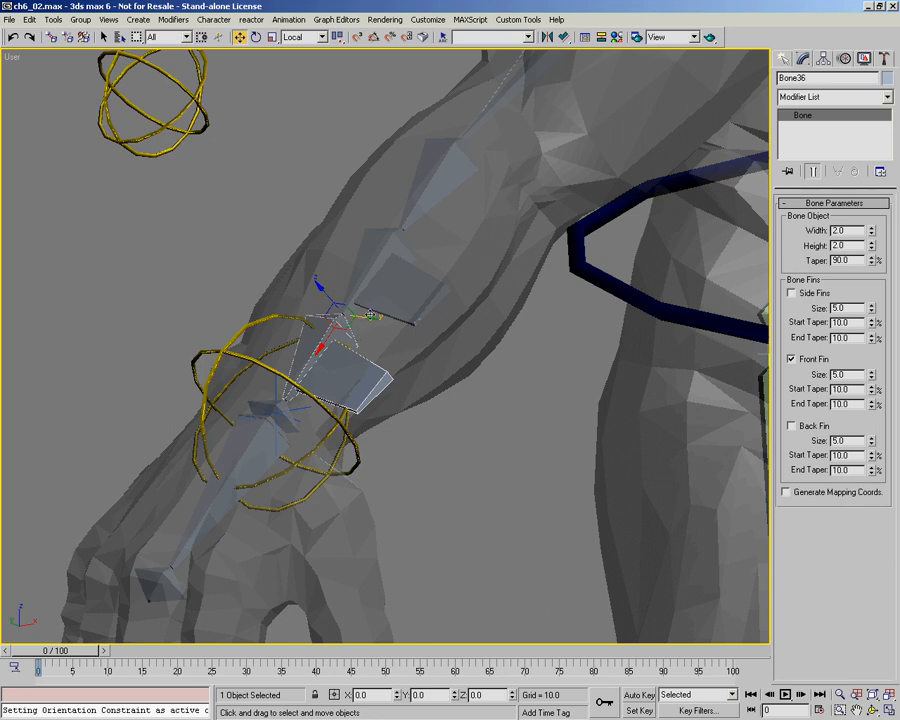
{"action": "left_click", "coordinate": [442, 185]}
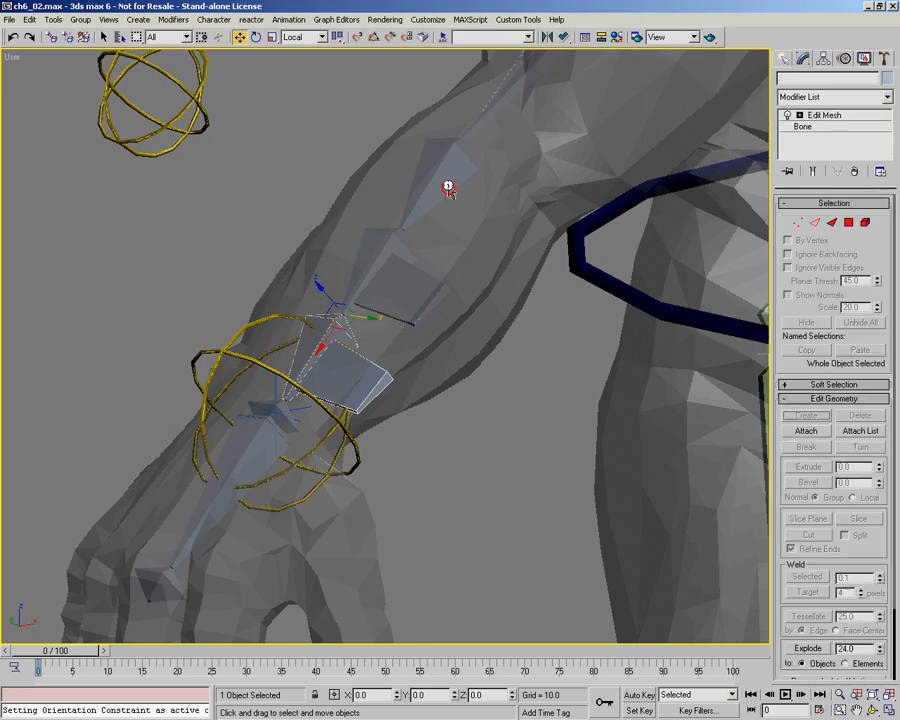
{"action": "left_click", "coordinate": [358, 343]}
{"action": "left_click", "coordinate": [380, 370]}
{"action": "middle_click_drag", "start_coordinate": [412, 362], "coordinate": [305, 354]}
{"action": "scroll", "coordinate": [354, 348], "scroll_direction": "down", "scroll_amount": 3}
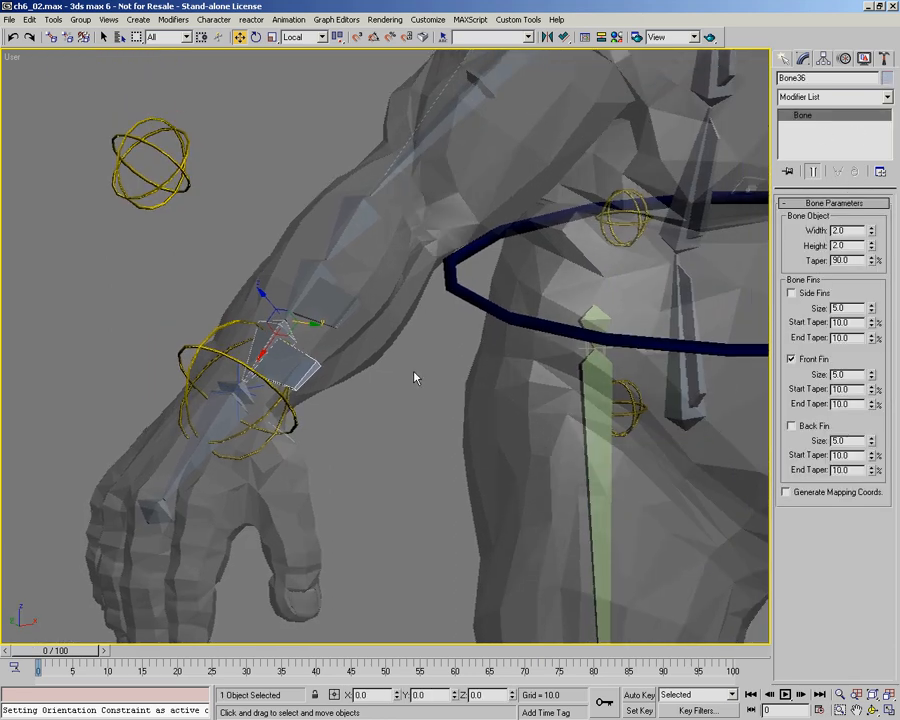
In Bone36's LookAt constraint, set the source axis to Y and align it to the upnode's Y axis
{"action": "left_click", "coordinate": [844, 59]}
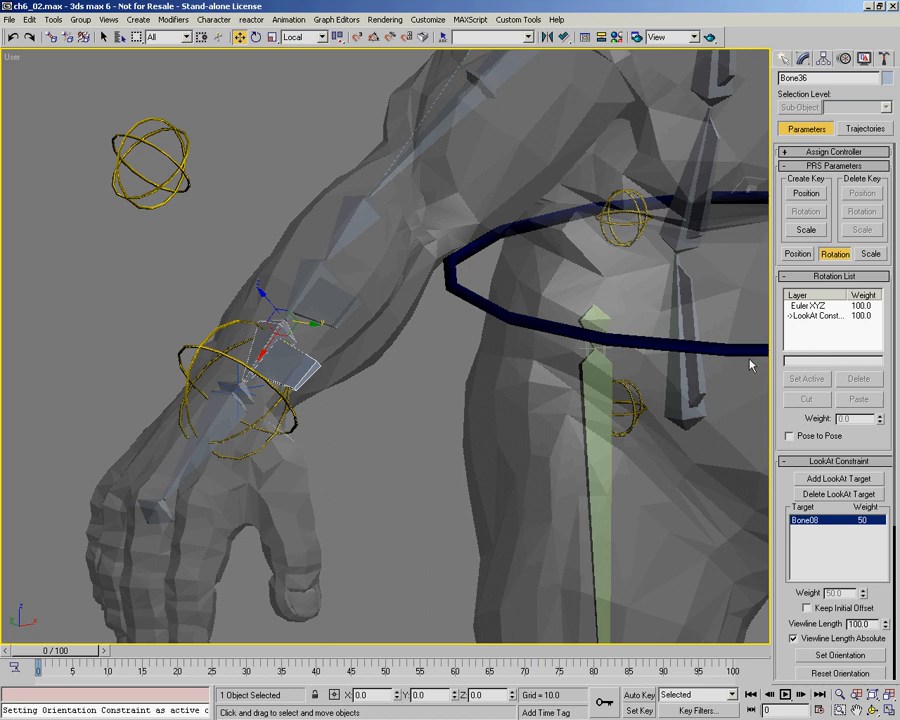
{"action": "left_click_drag", "start_coordinate": [779, 360], "coordinate": [777, 145]}
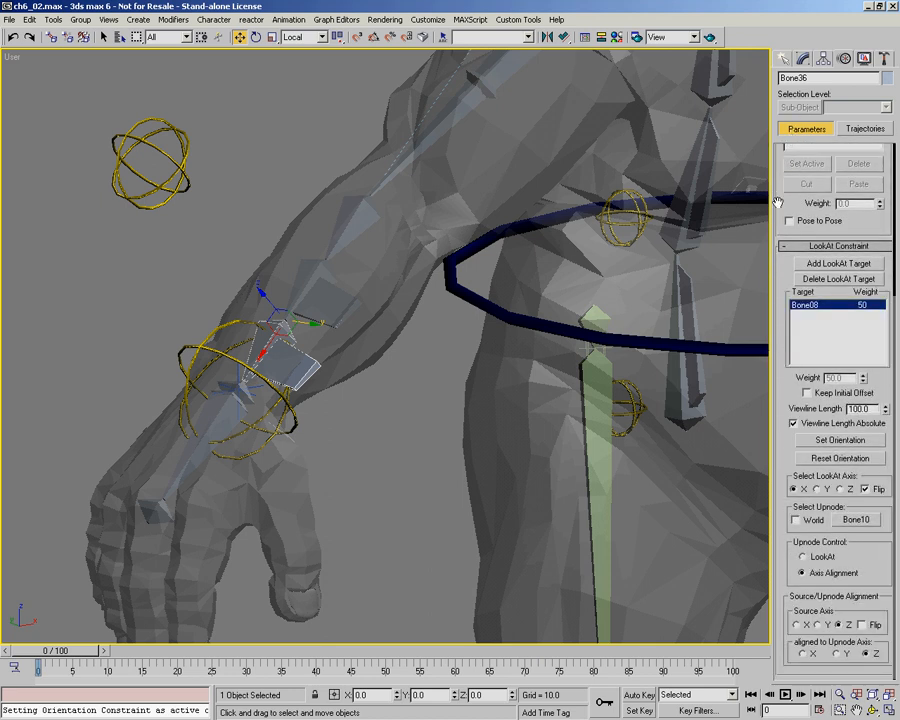
{"action": "left_click", "coordinate": [818, 625]}
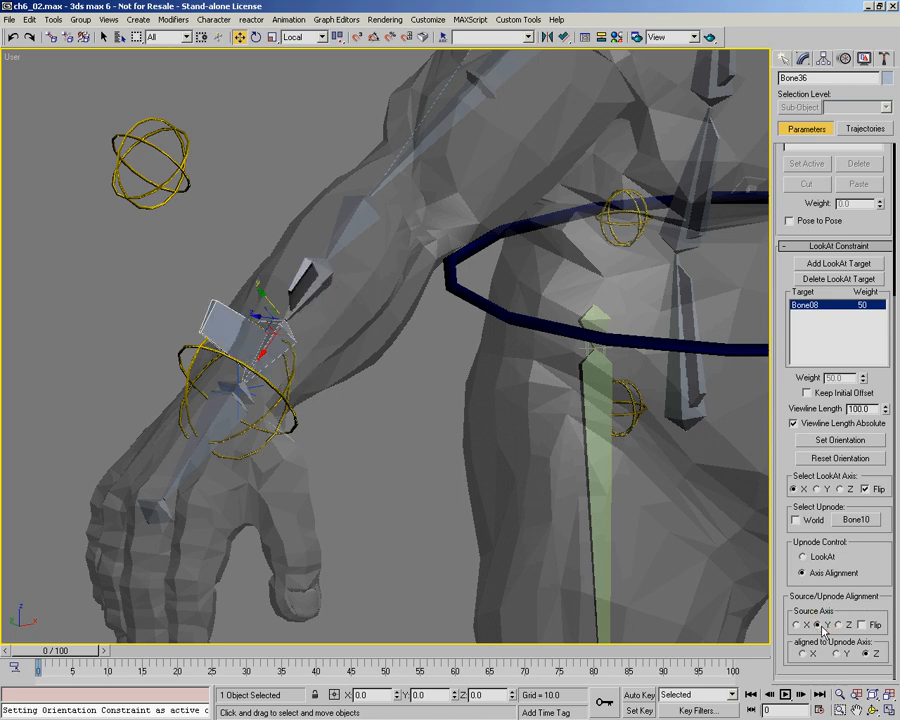
{"action": "left_click", "coordinate": [797, 625]}
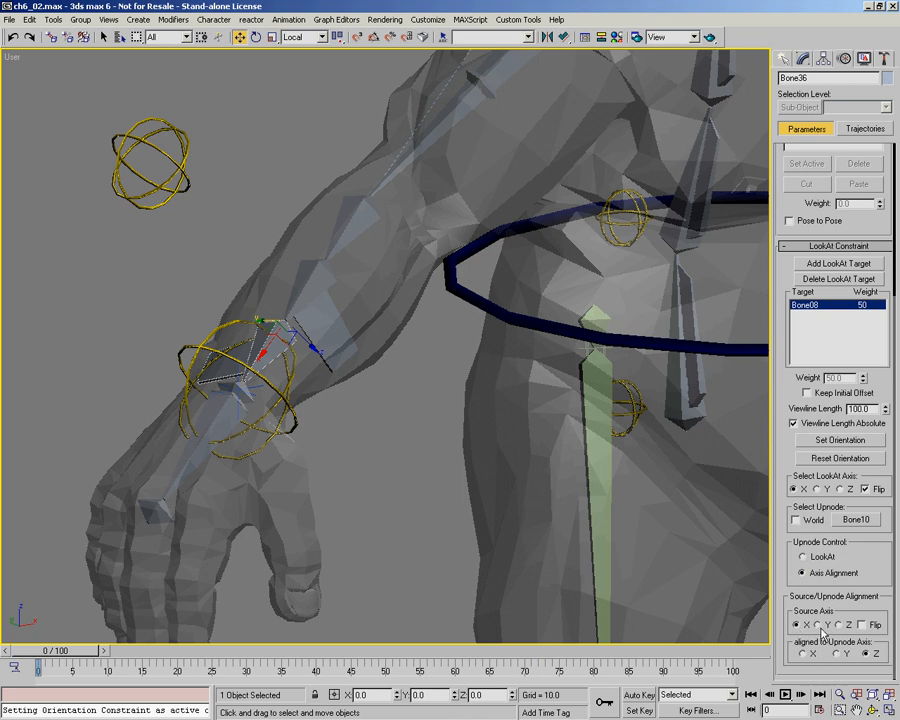
{"action": "left_click", "coordinate": [818, 625]}
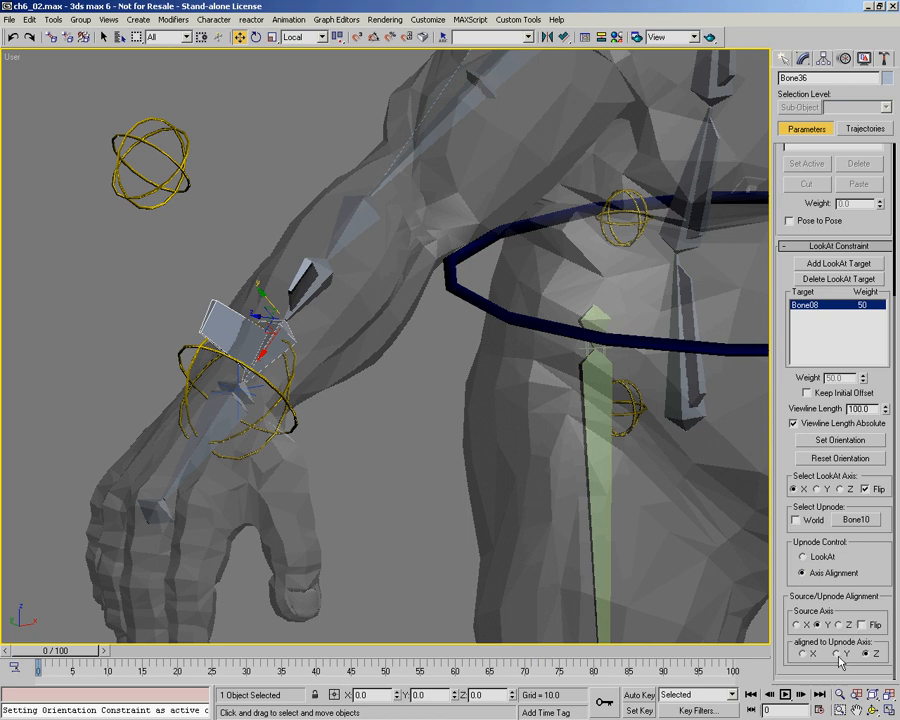
{"action": "left_click", "coordinate": [838, 654]}
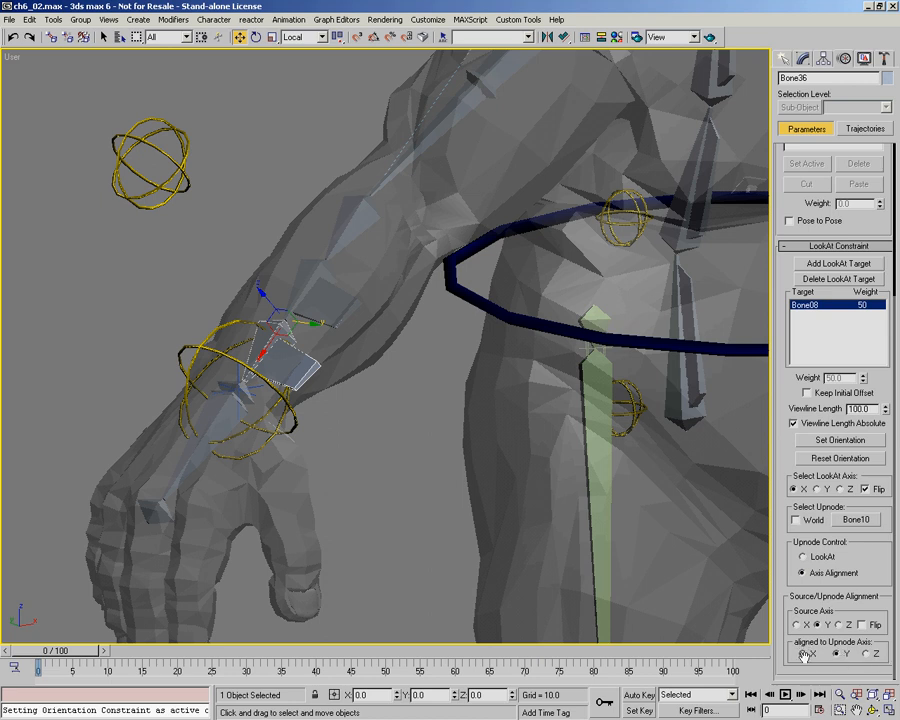
Test-rotate the wrist control CNT04 from several views to check the twist with Bone36's Y-to-Y upnode alignment
{"action": "left_click", "coordinate": [218, 354]}
{"action": "right_click", "coordinate": [245, 401]}
{"action": "left_click", "coordinate": [262, 436]}
{"action": "left_click_drag", "start_coordinate": [228, 401], "coordinate": [344, 490]}
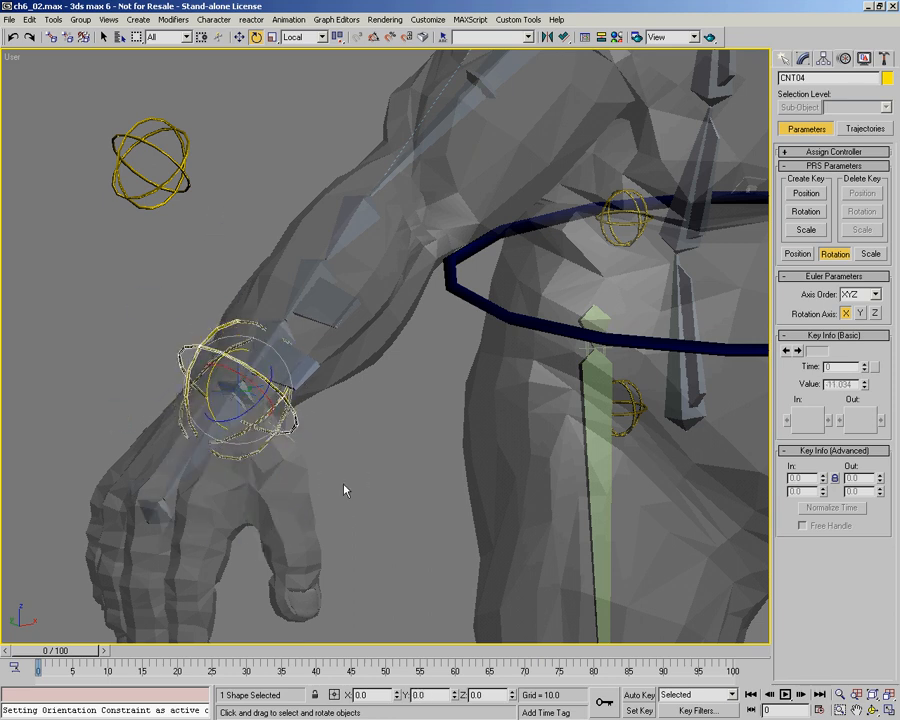
{"action": "left_click_drag", "start_coordinate": [258, 405], "coordinate": [354, 335]}
{"action": "left_click_drag", "start_coordinate": [343, 338], "coordinate": [248, 397]}
{"action": "middle_click_drag", "start_coordinate": [372, 370], "coordinate": [217, 382], "text": "alt"}
{"action": "left_click_drag", "start_coordinate": [244, 375], "coordinate": [170, 386]}
{"action": "middle_click_drag", "start_coordinate": [340, 424], "coordinate": [340, 408], "text": "alt"}
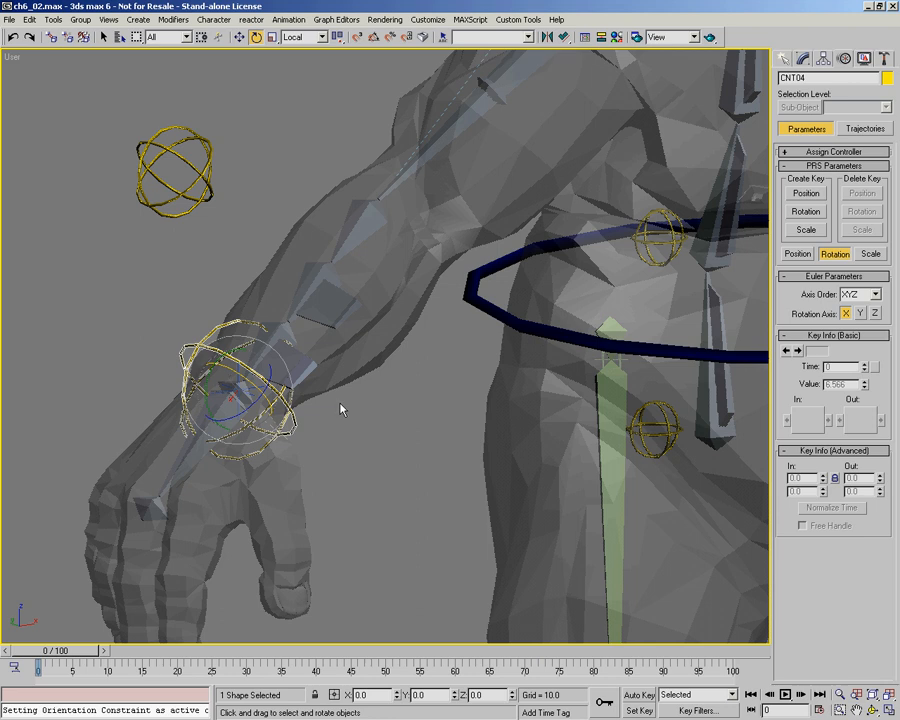
{"action": "middle_click_drag", "start_coordinate": [312, 360], "coordinate": [321, 371], "text": "ctrl+alt"}
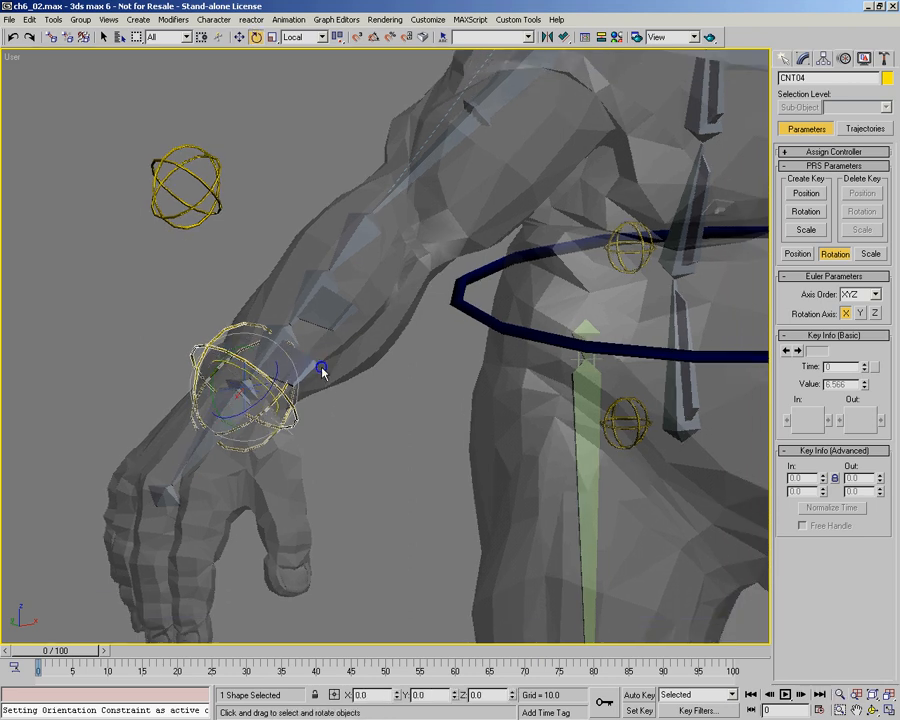
{"action": "left_click_drag", "start_coordinate": [243, 397], "coordinate": [236, 365]}
{"action": "right_click", "coordinate": [236, 365]}
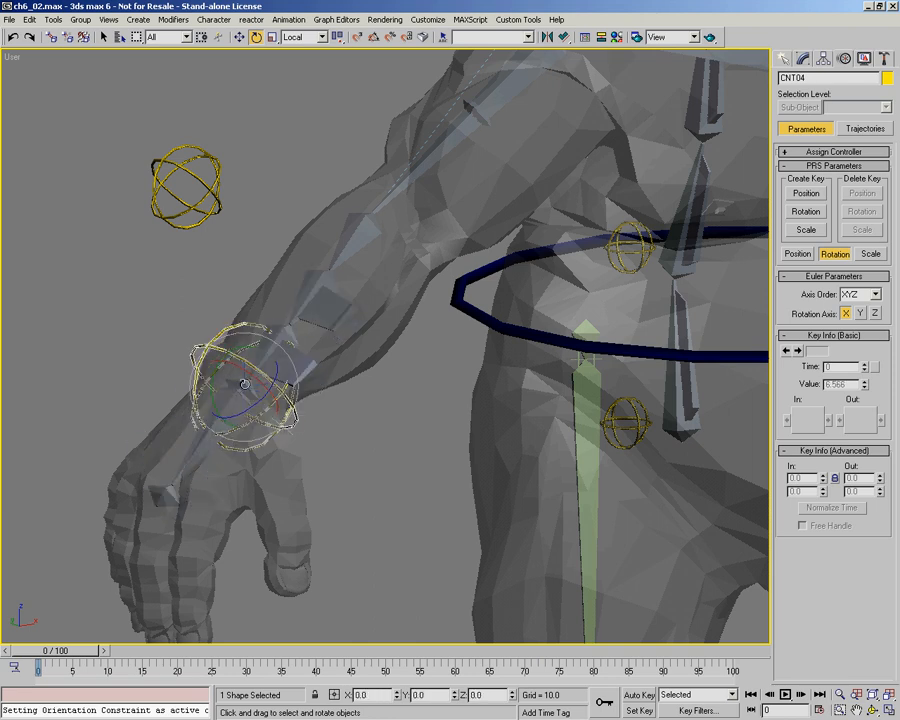
Try aligning Bone36's Y source axis to the upnode's Z axis in its LookAt constraint
{"action": "middle_click_drag", "start_coordinate": [313, 360], "coordinate": [321, 343], "text": "ctrl+alt"}
{"action": "left_click", "coordinate": [244, 313]}
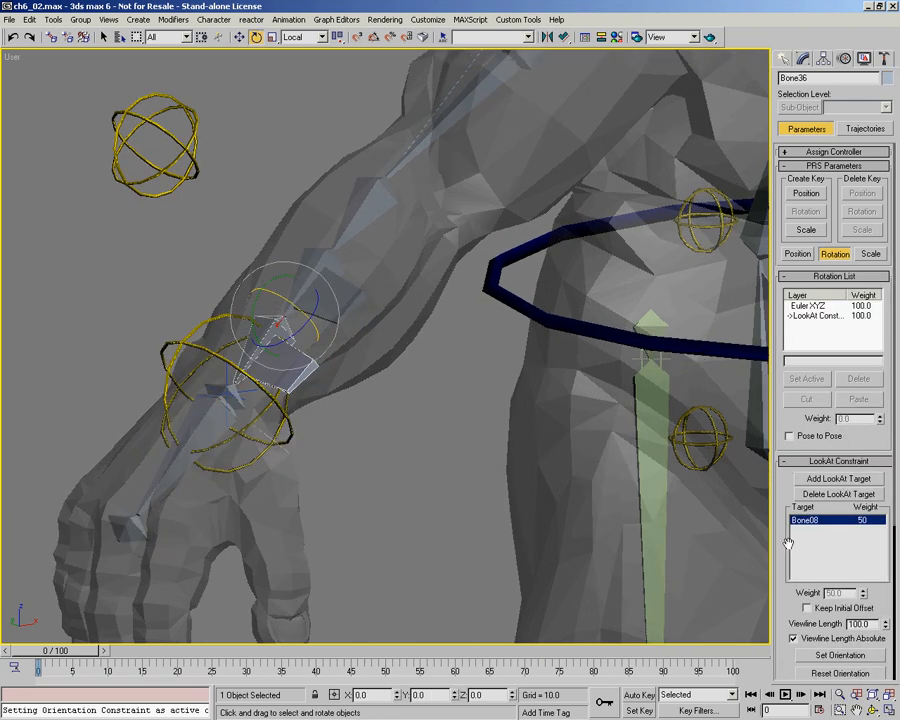
{"action": "left_click_drag", "start_coordinate": [788, 541], "coordinate": [802, 180]}
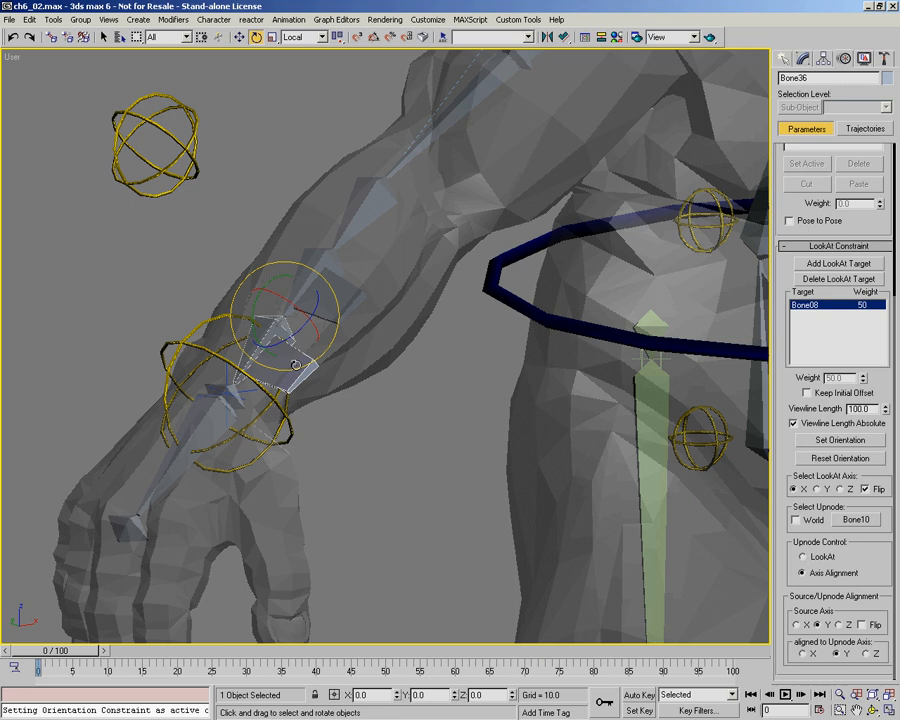
{"action": "left_click", "coordinate": [350, 298]}
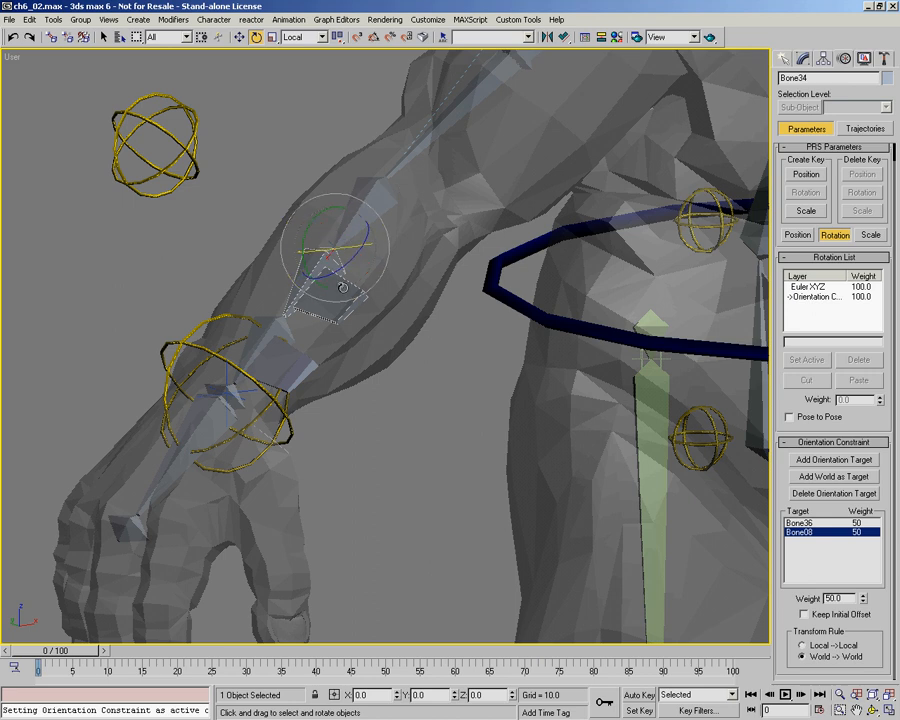
{"action": "left_click", "coordinate": [313, 367]}
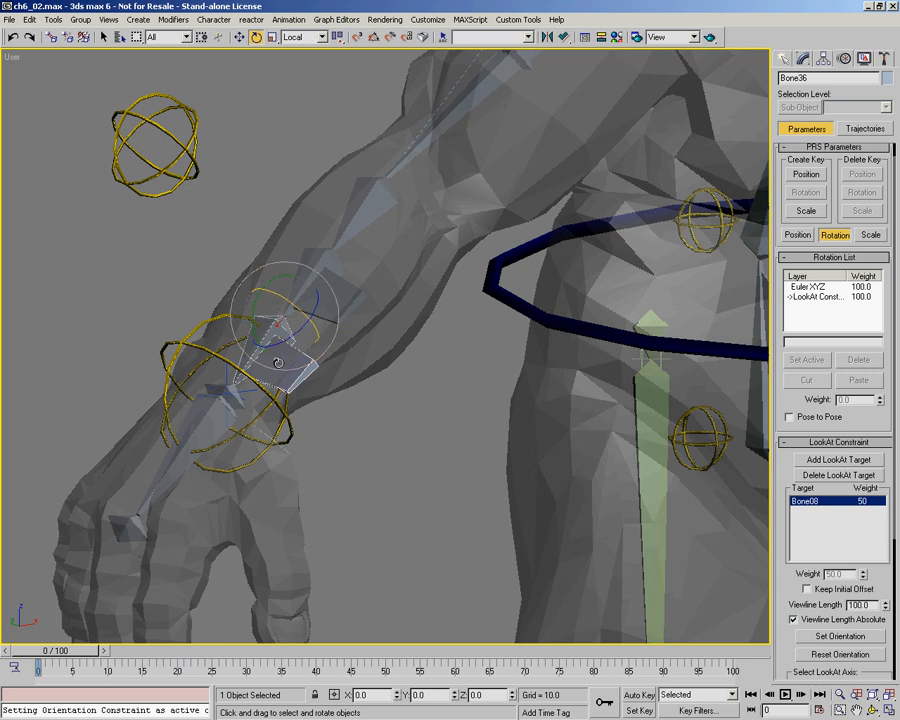
{"action": "scroll", "coordinate": [840, 598], "scroll_direction": "down", "scroll_amount": 5}
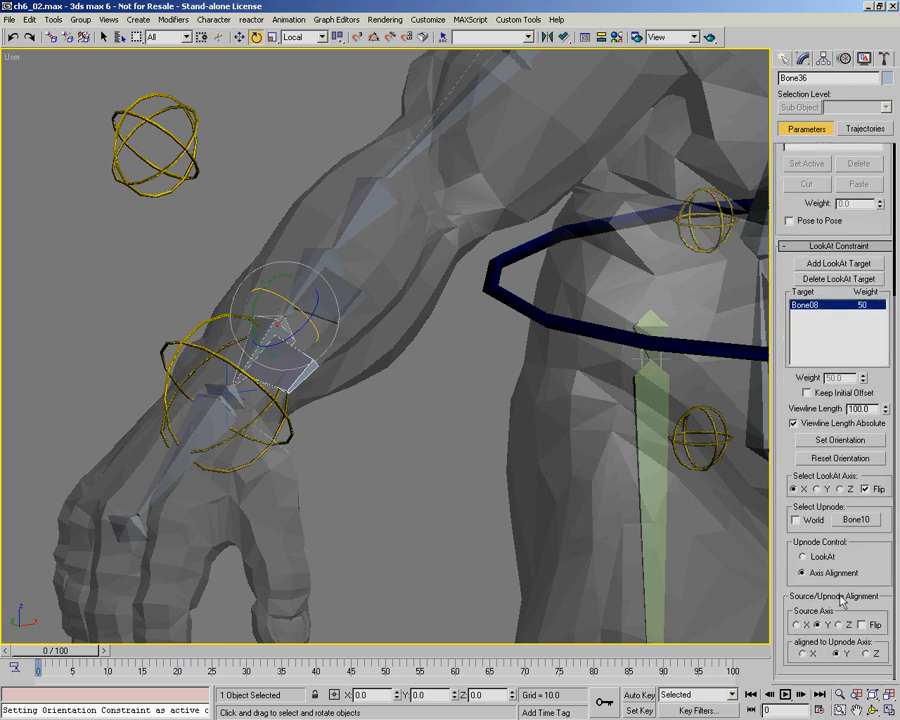
{"action": "left_click", "coordinate": [866, 655]}
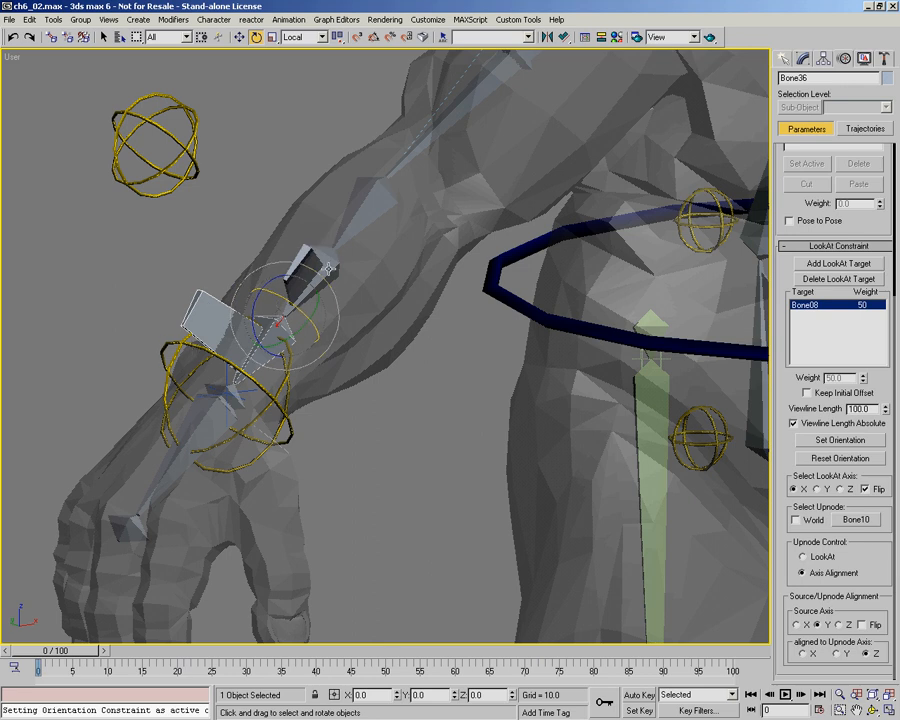
Test the wrist control CNT04 with the Z upnode alignment and inspect the rotation controllers of Bone34 and Bone08
{"action": "left_click", "coordinate": [180, 355]}
{"action": "left_click_drag", "start_coordinate": [181, 357], "coordinate": [265, 291]}
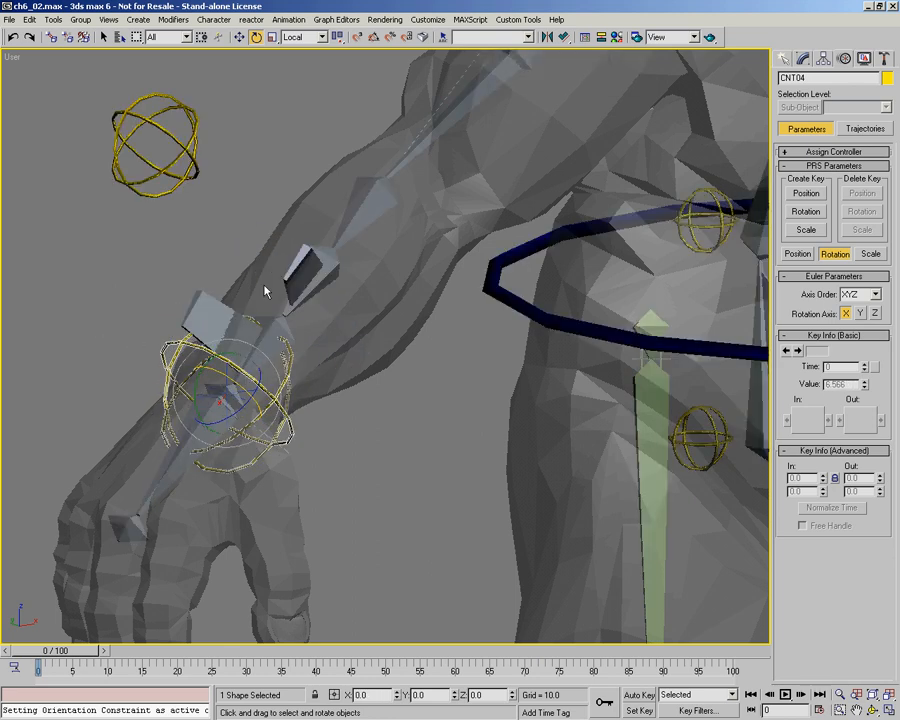
{"action": "left_click", "coordinate": [286, 285]}
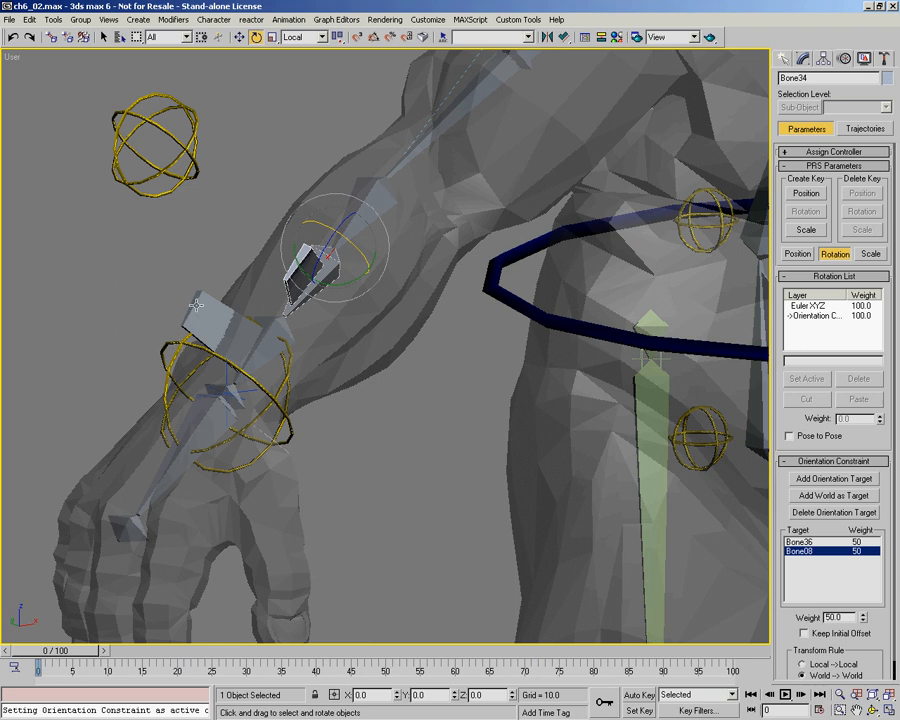
{"action": "left_click", "coordinate": [378, 204]}
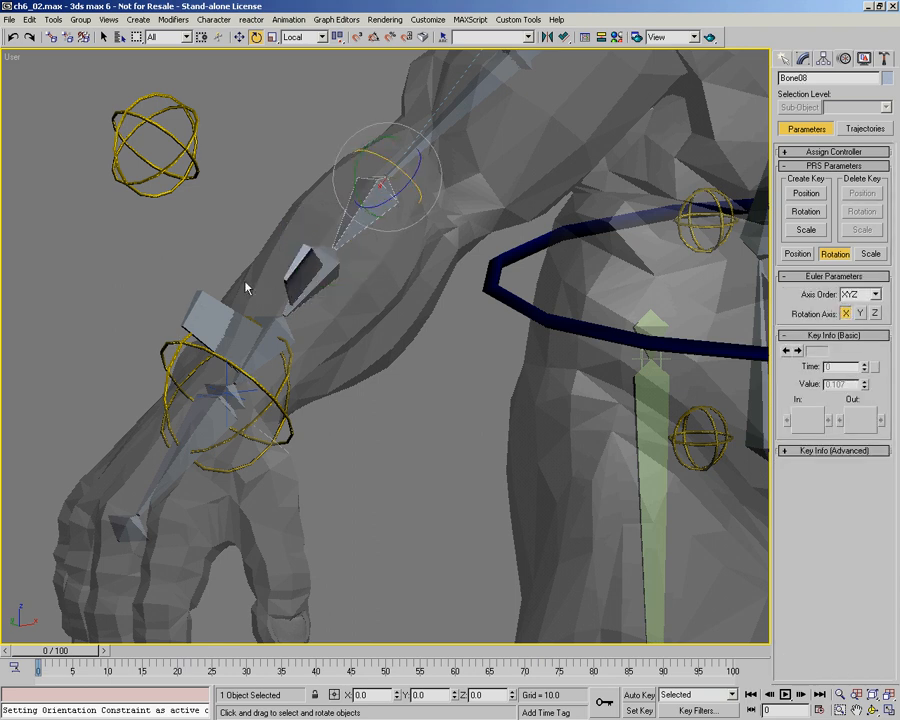
Set the upnode alignment axis in Bone36's LookAt constraint back to Y
{"action": "left_click", "coordinate": [196, 296]}
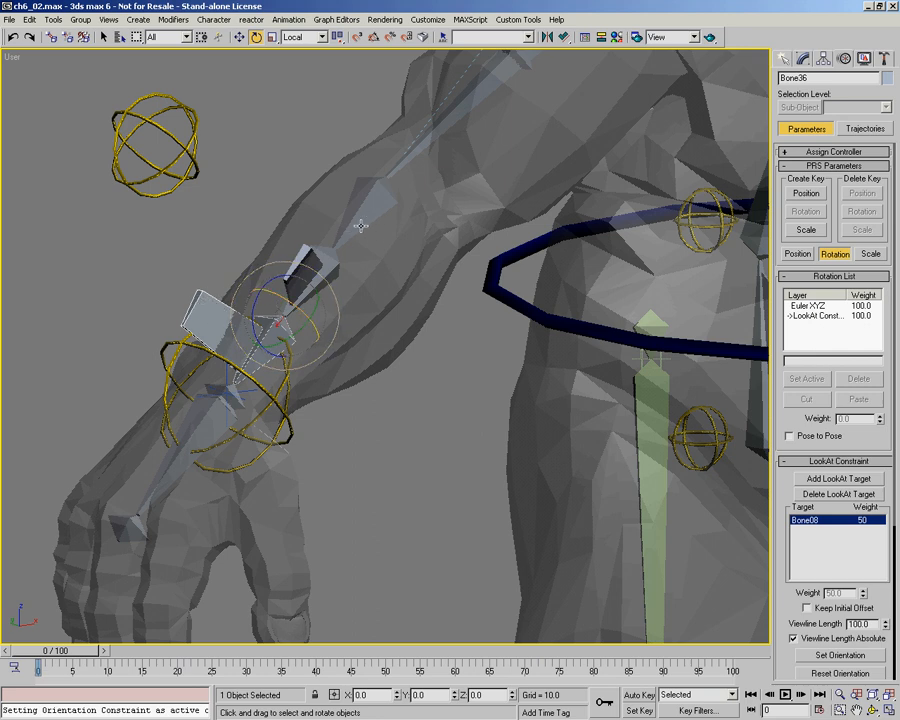
{"action": "scroll", "coordinate": [812, 600], "scroll_direction": "down", "scroll_amount": 5}
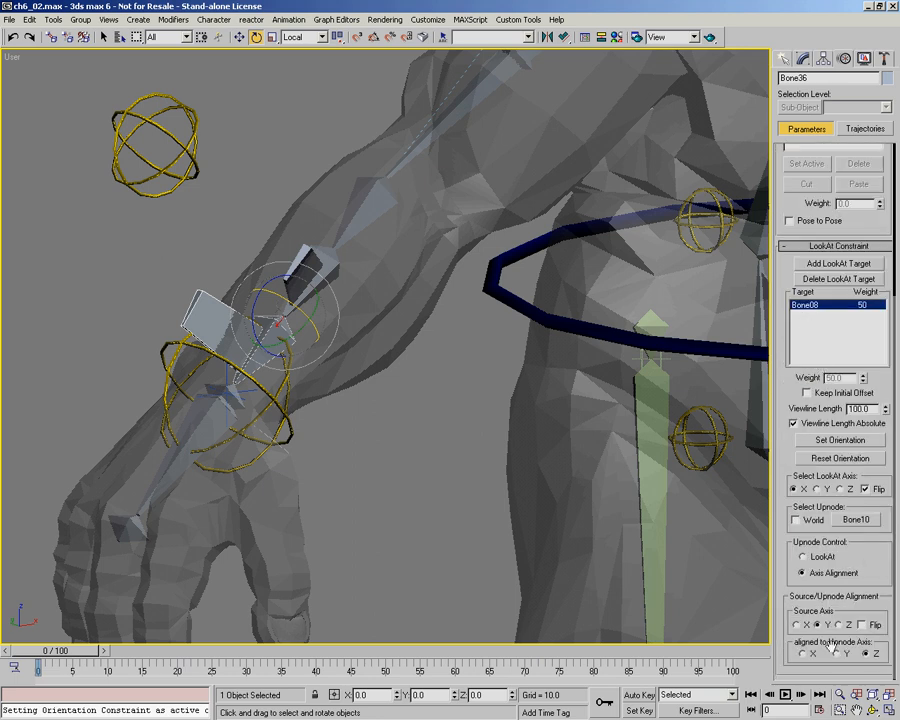
{"action": "left_click", "coordinate": [799, 626]}
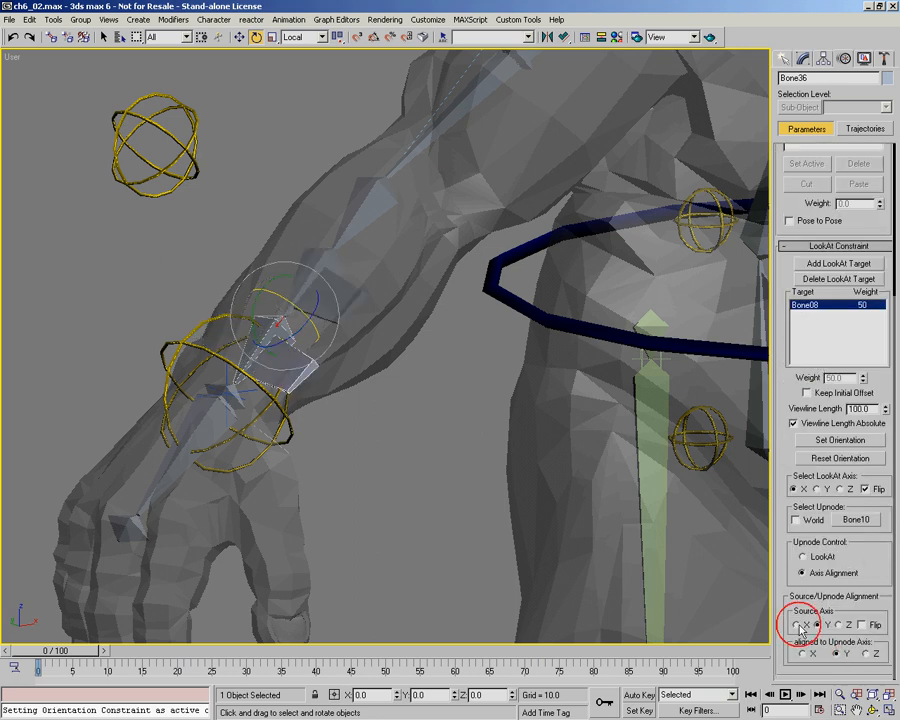
Check the local axes of Bone08 and Bone36 with the Move tool to compare their orientation along the forearm
{"action": "left_click", "coordinate": [400, 275]}
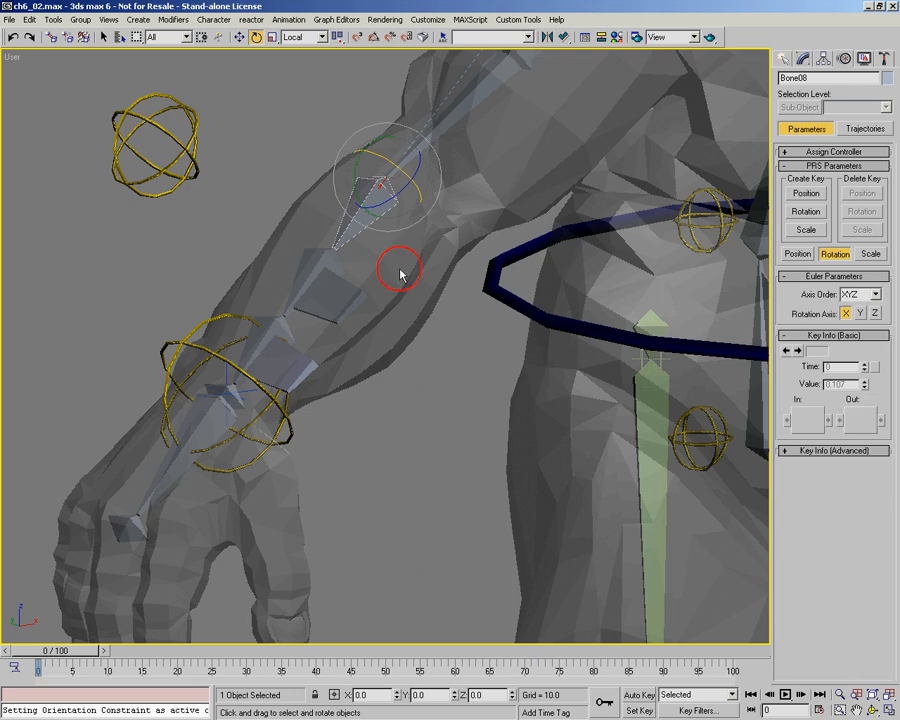
{"action": "right_click", "coordinate": [400, 275]}
{"action": "left_click", "coordinate": [420, 285]}
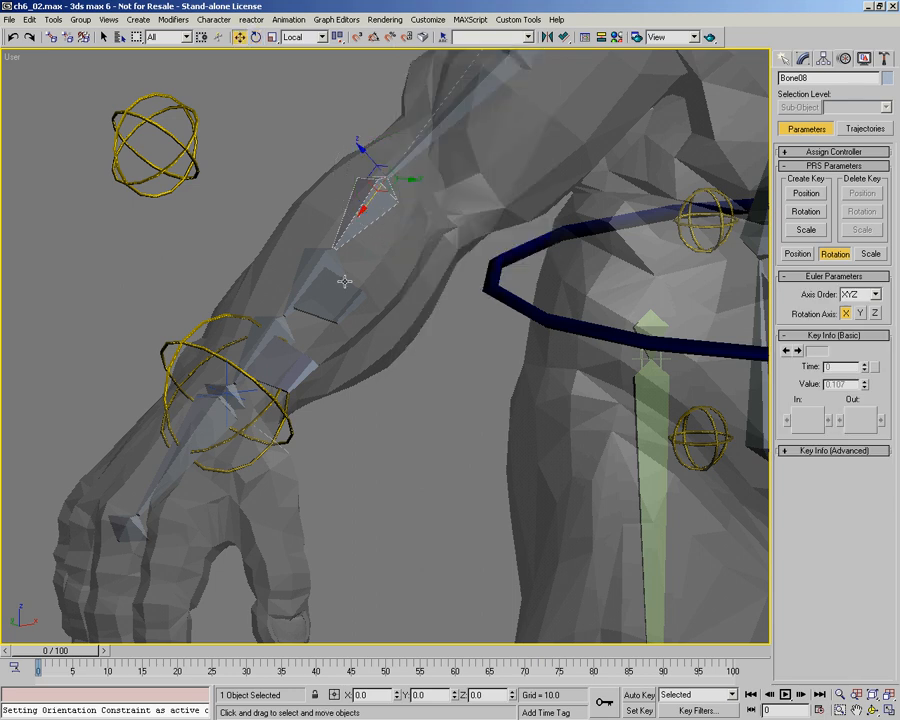
{"action": "left_click", "coordinate": [366, 256]}
{"action": "left_click", "coordinate": [306, 366]}
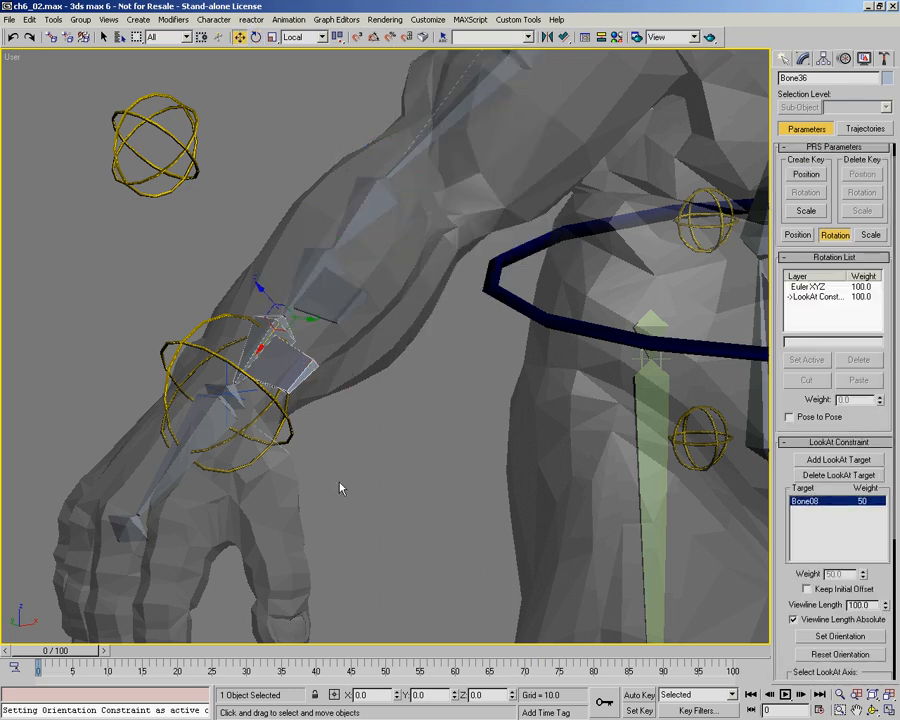
{"action": "middle_click_drag", "start_coordinate": [448, 372], "coordinate": [362, 474]}
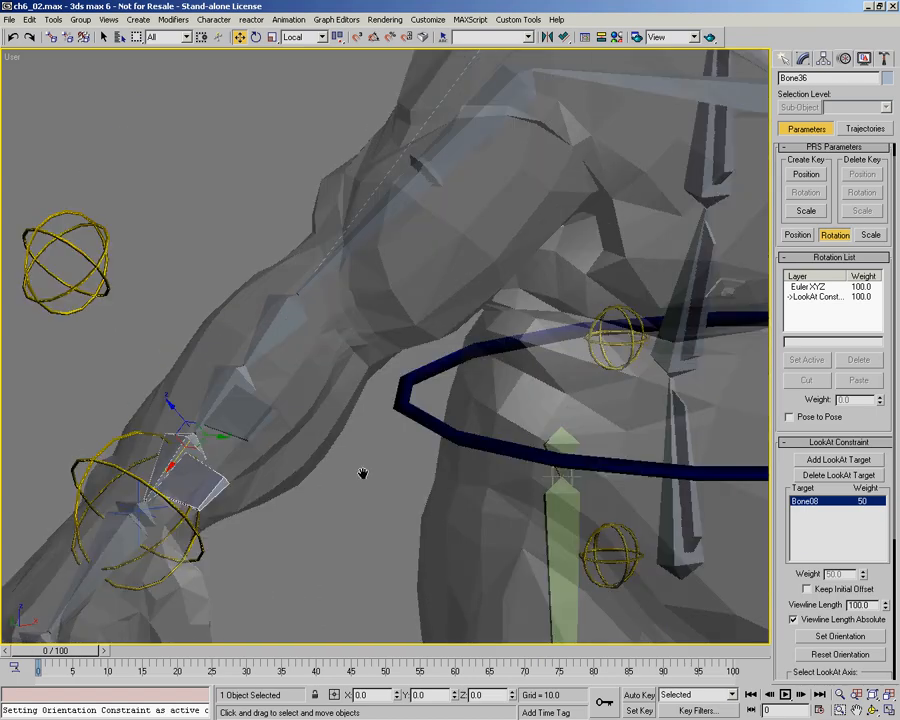